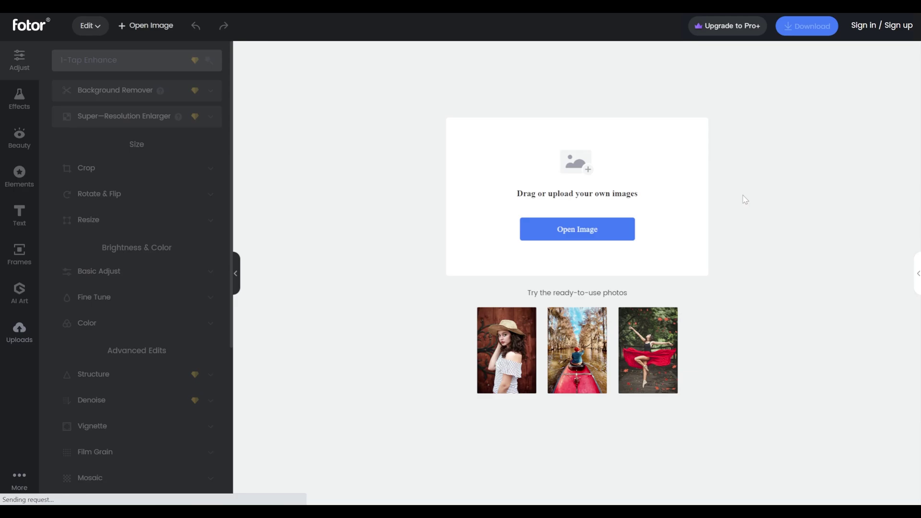
Step: Load the Example portrait into Fotor and remove its background
click(586, 235)
click(371, 101)
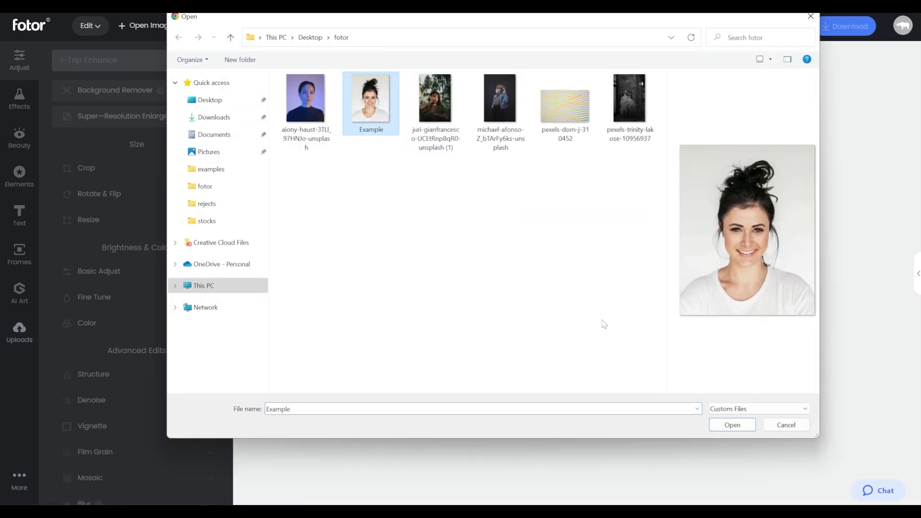
click(732, 425)
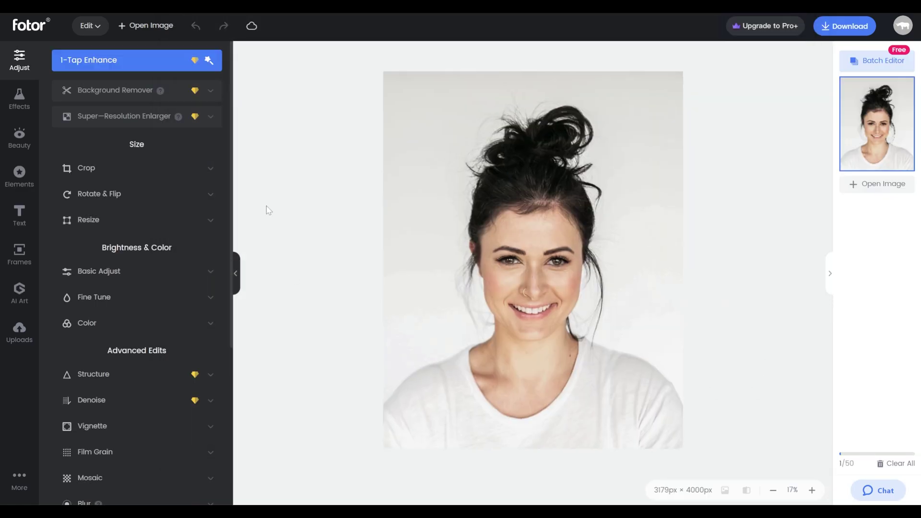
click(129, 91)
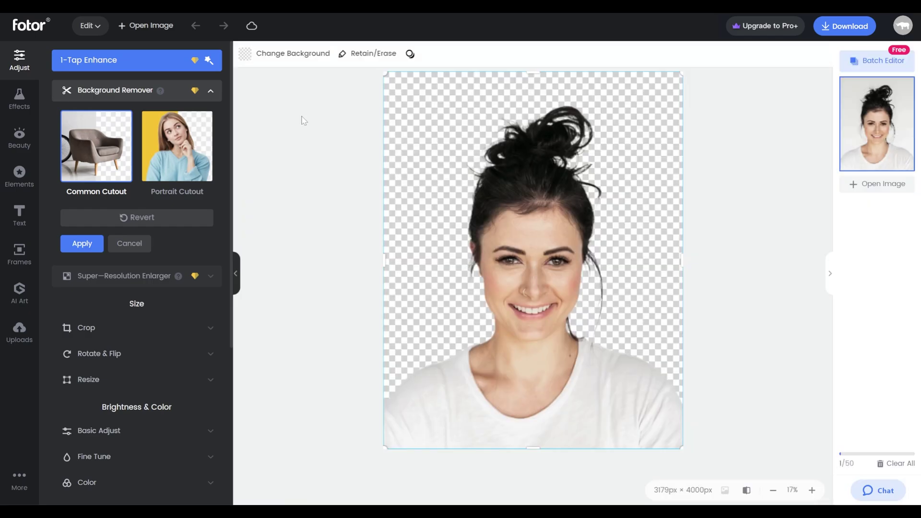
Step: Replace the background with the uploaded wavy-stripe image pexels-dom-j-310452
click(284, 60)
scroll(174, 275, down, 5)
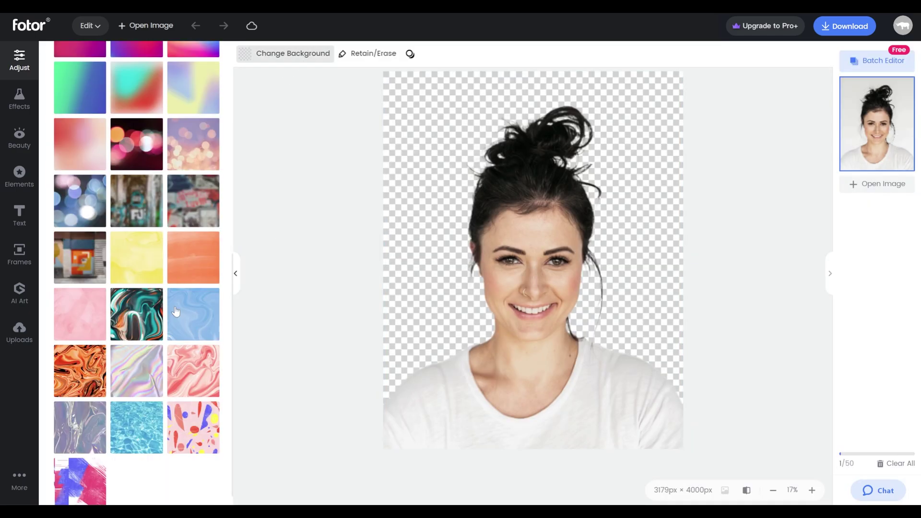
click(140, 371)
scroll(168, 334, up, 10)
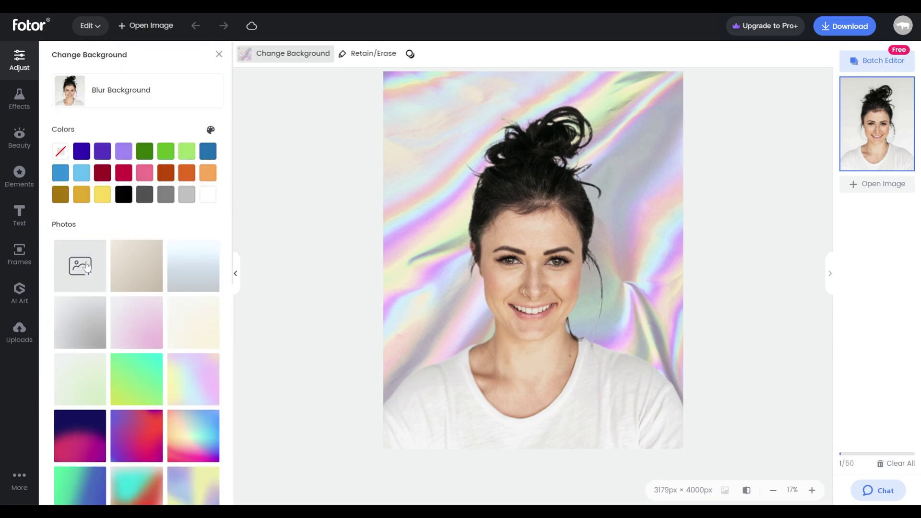
click(86, 267)
click(565, 105)
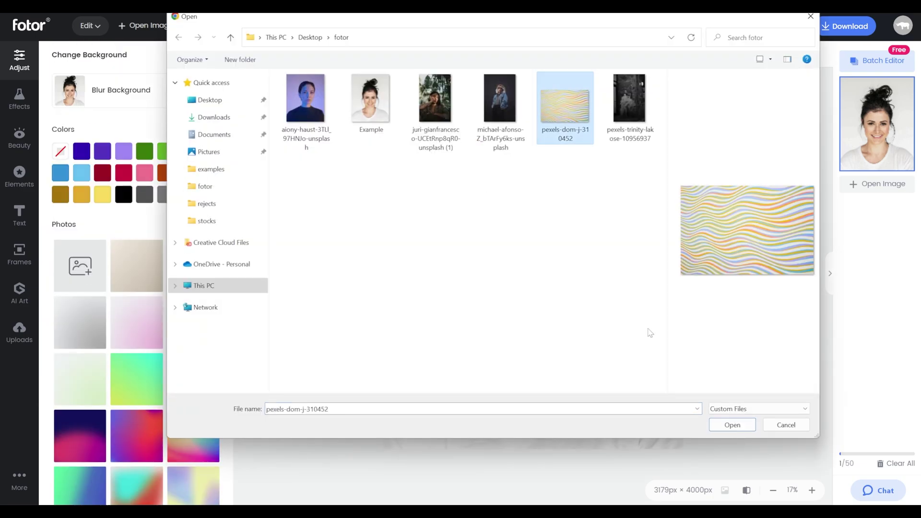
click(731, 425)
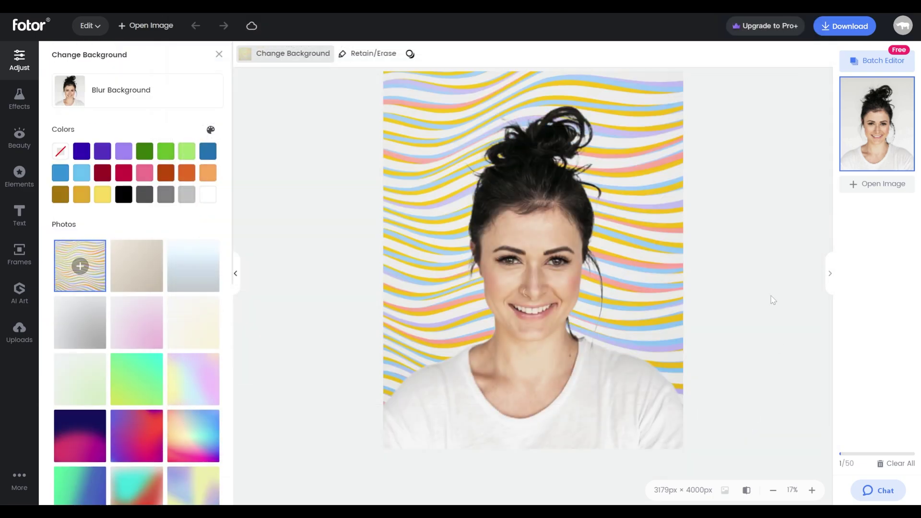
click(220, 54)
Step: Apply the new background and download the edited portrait
click(83, 244)
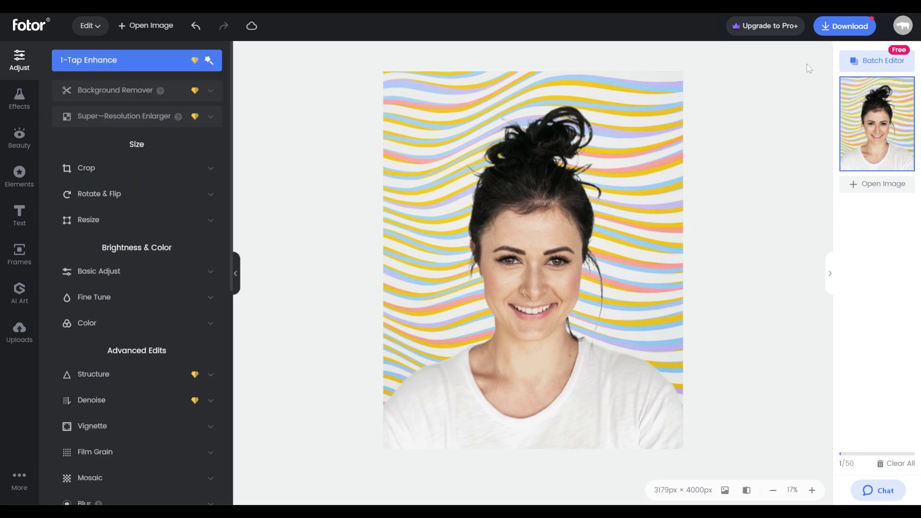
click(856, 30)
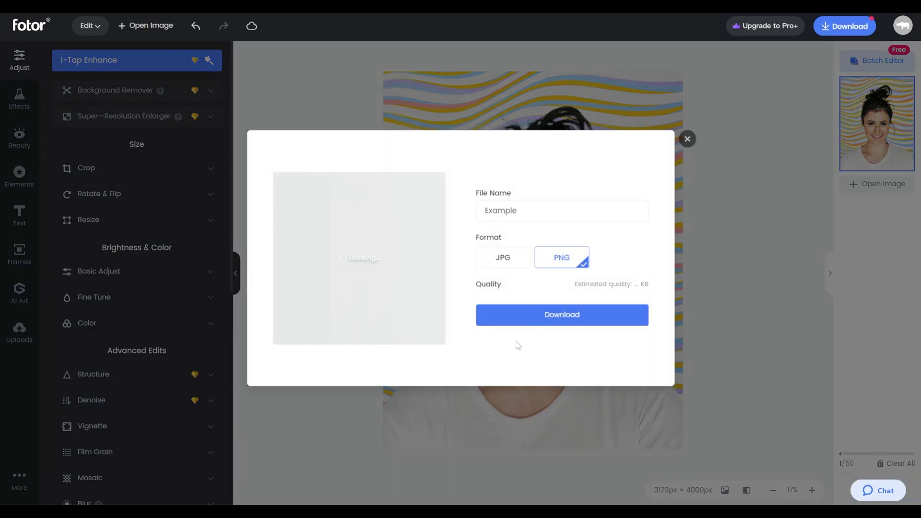
click(534, 317)
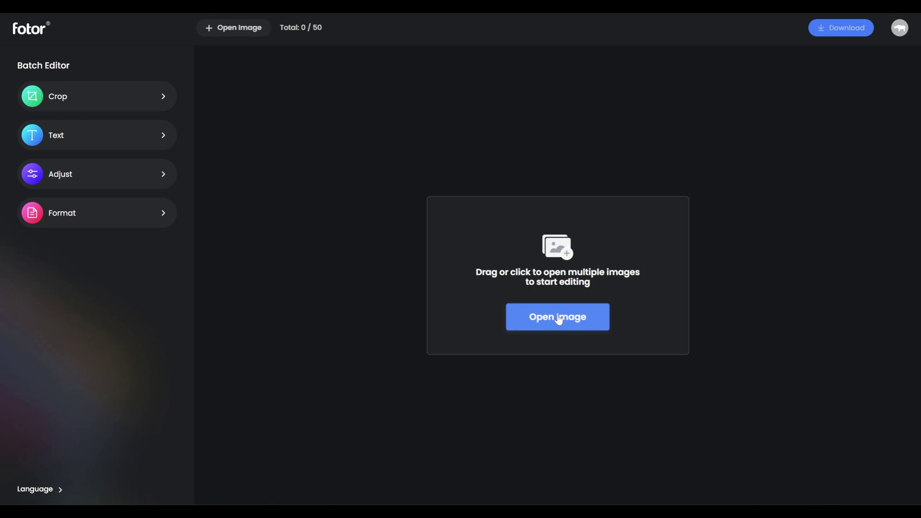
Step: Load five portraits, including Example, into the Batch Editor
click(560, 318)
click(306, 98)
ctrl+click(371, 101)
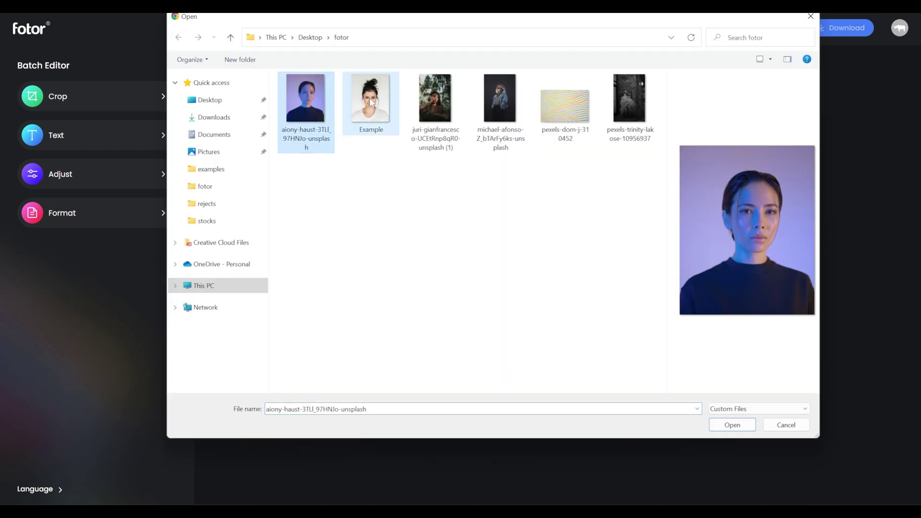
ctrl+click(435, 100)
ctrl+click(496, 106)
ctrl+click(629, 101)
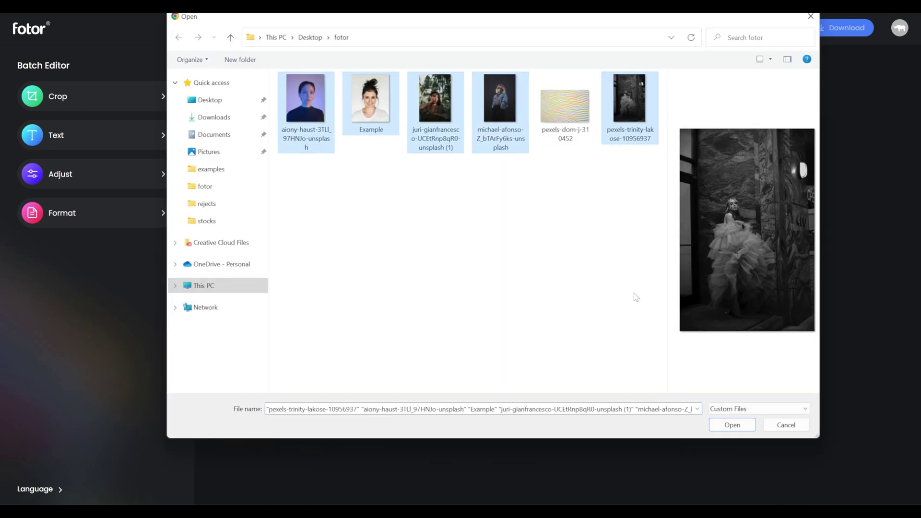
click(732, 425)
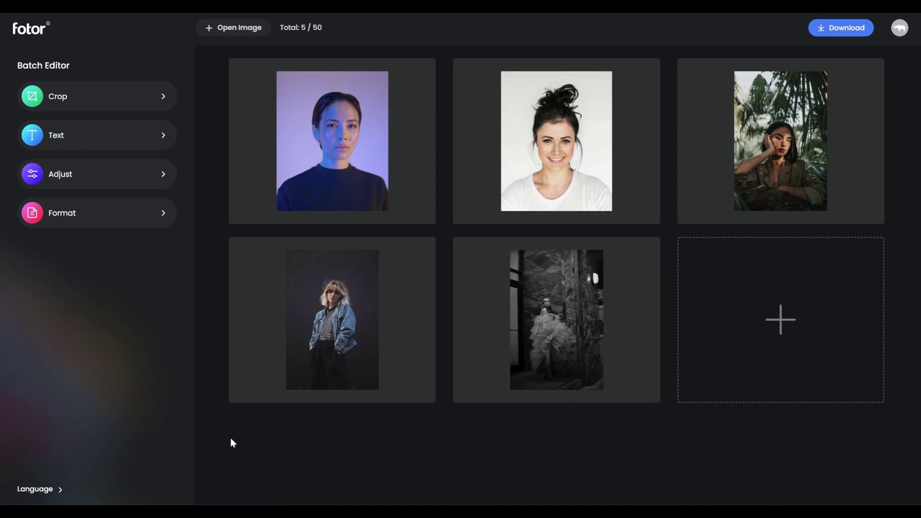
Step: Crop all five batch photos into circles repositioned over each face
click(137, 103)
click(61, 240)
drag(571, 158, 568, 143)
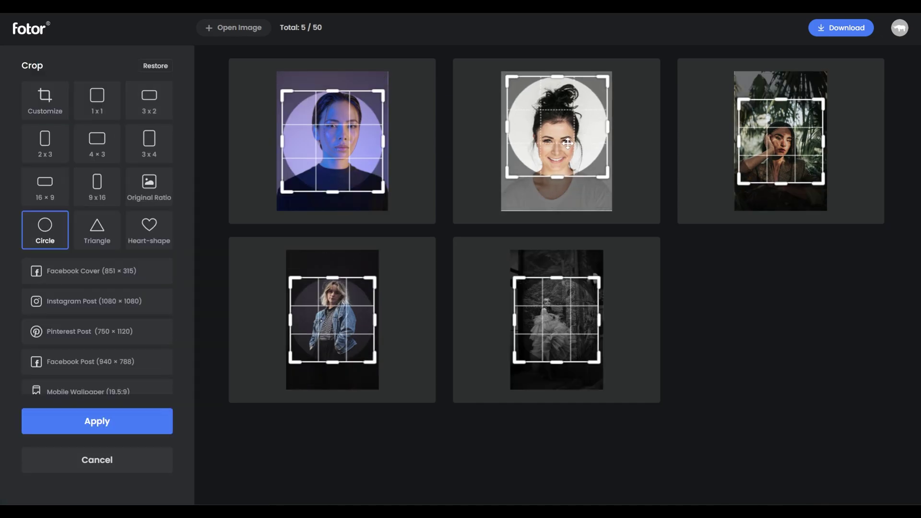
drag(793, 146, 794, 149)
drag(332, 326, 335, 316)
drag(561, 317, 559, 314)
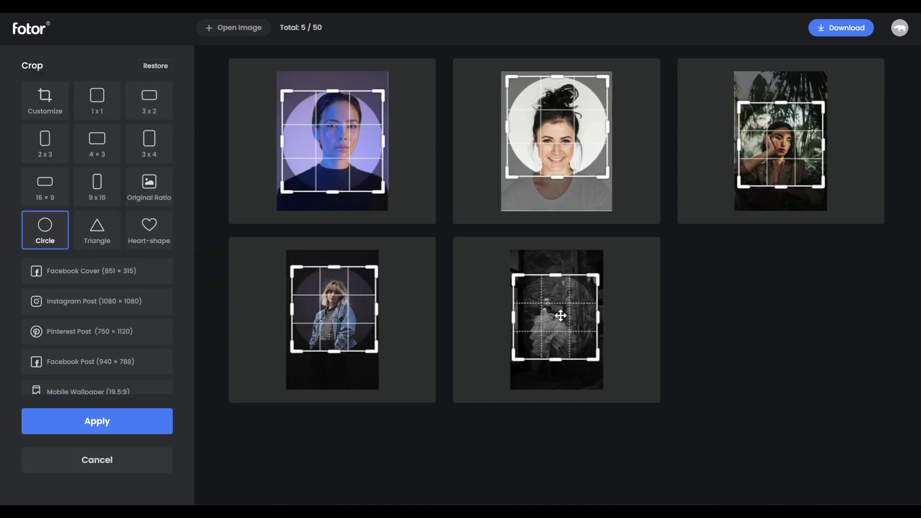
click(110, 423)
Step: Add the text 'fotor.' to every image and download all five
click(91, 140)
key(ctrl+a)
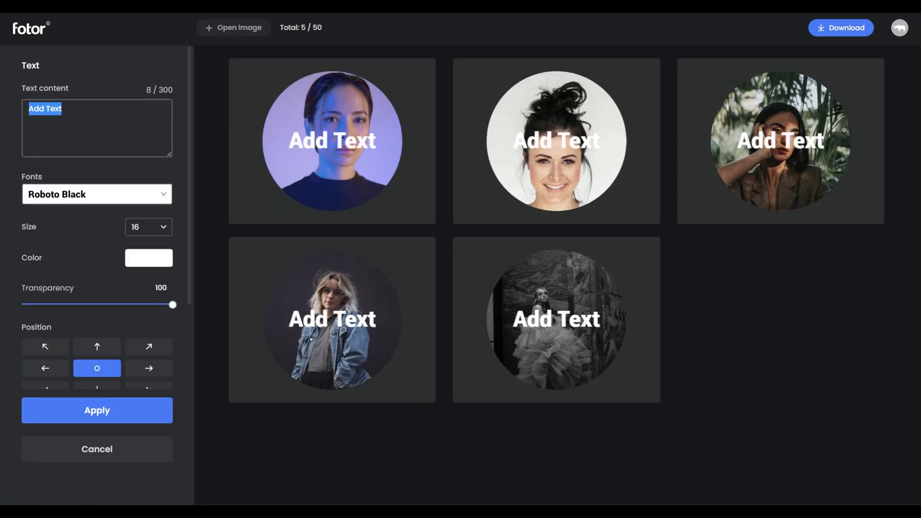
text(fotor.)
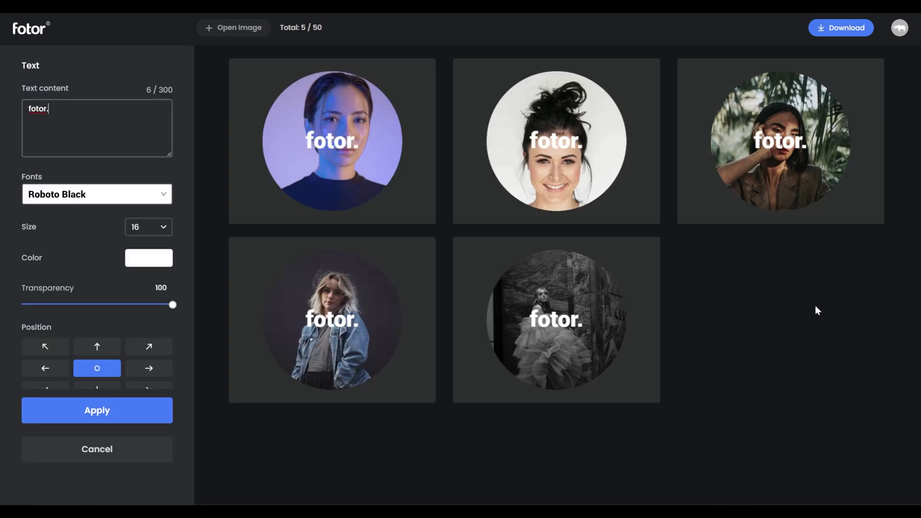
click(97, 410)
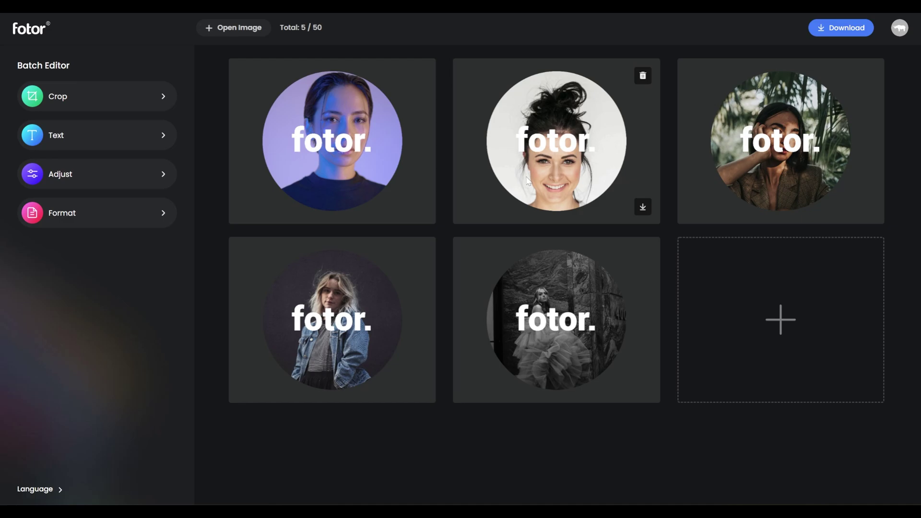
click(845, 33)
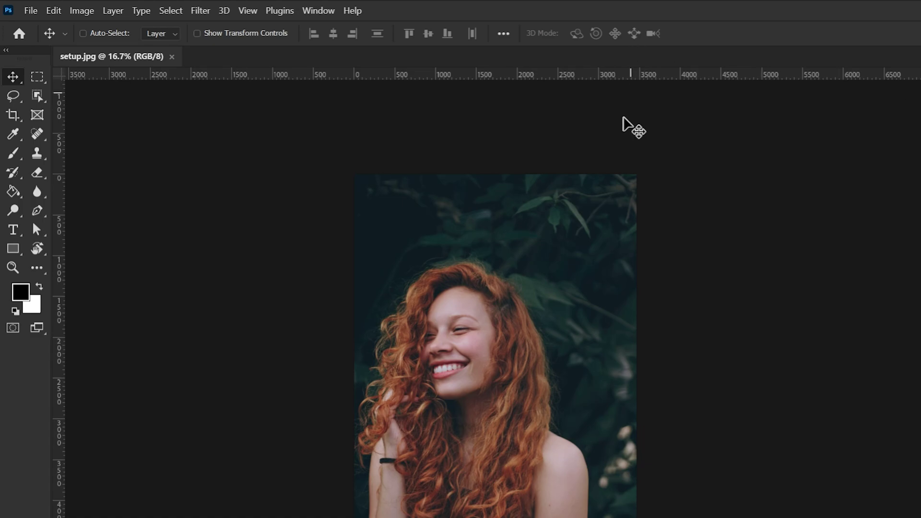
Step: Choose the Object Selection Tool and refresh the Object Finder on setup.jpg
click(38, 99)
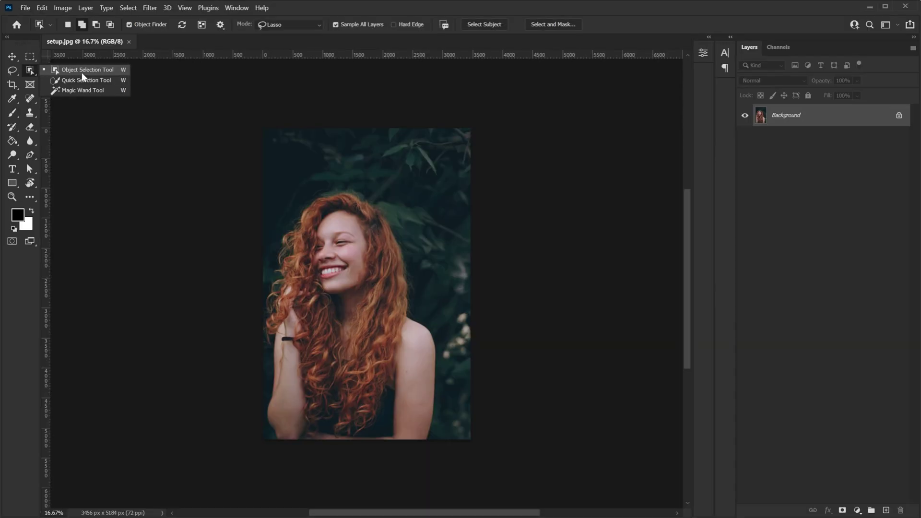
click(109, 99)
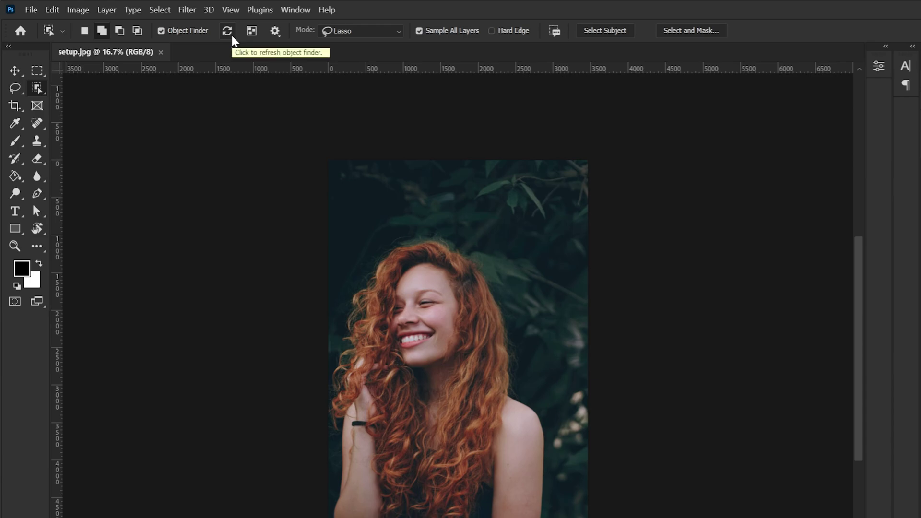
click(229, 32)
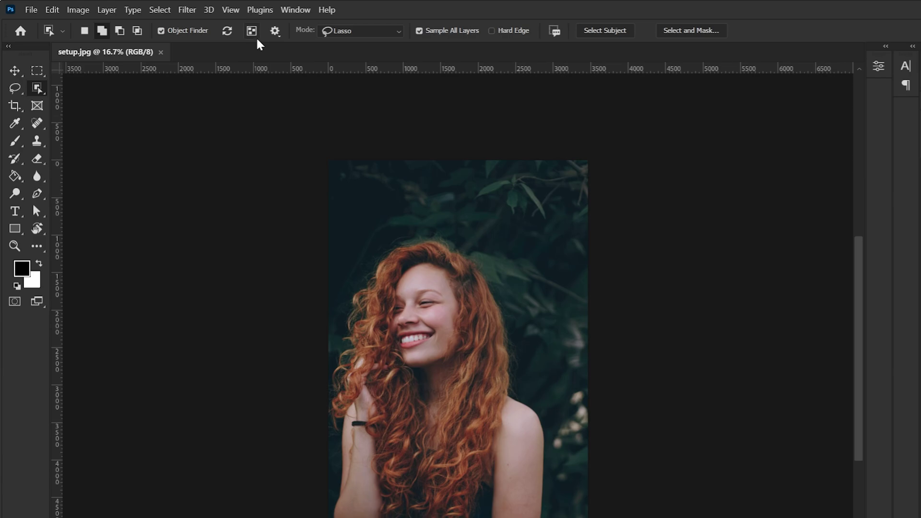
Step: Keep Object Finder on automatic refresh and set the overlay colour to Indigo
click(276, 35)
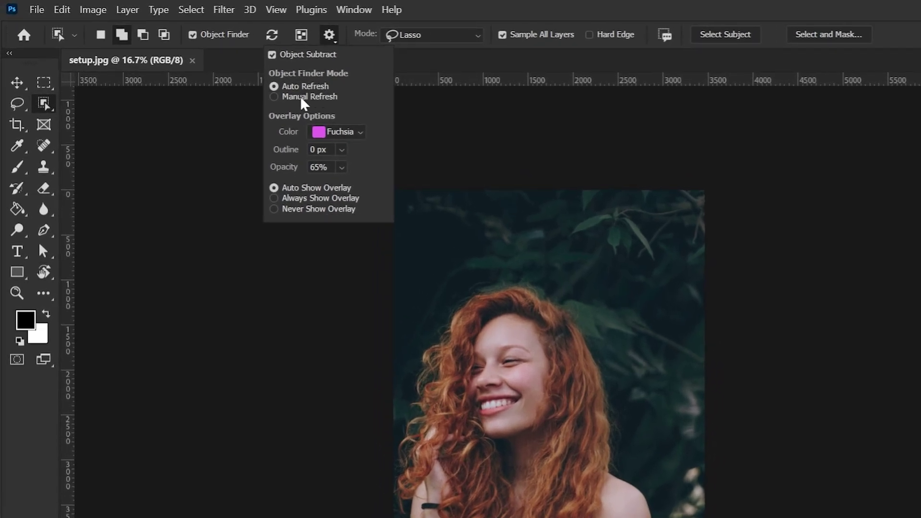
click(301, 98)
click(304, 91)
click(353, 140)
click(351, 139)
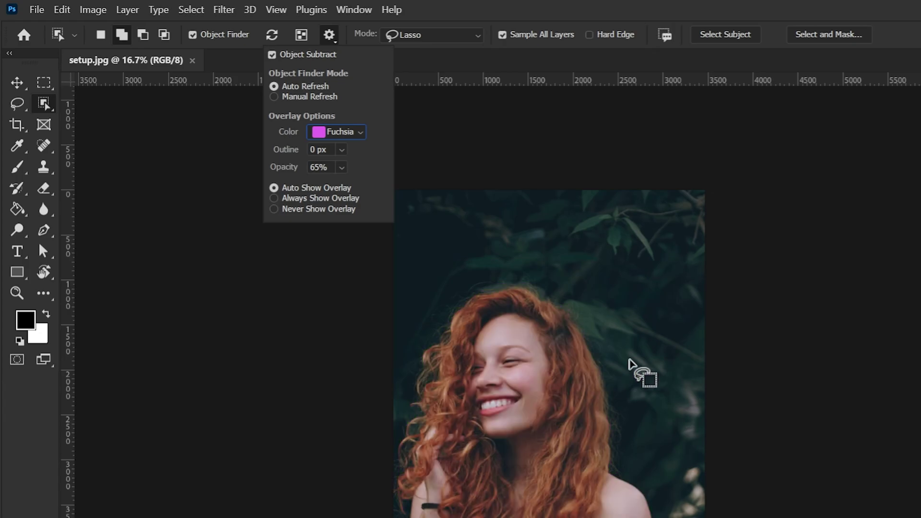
click(349, 134)
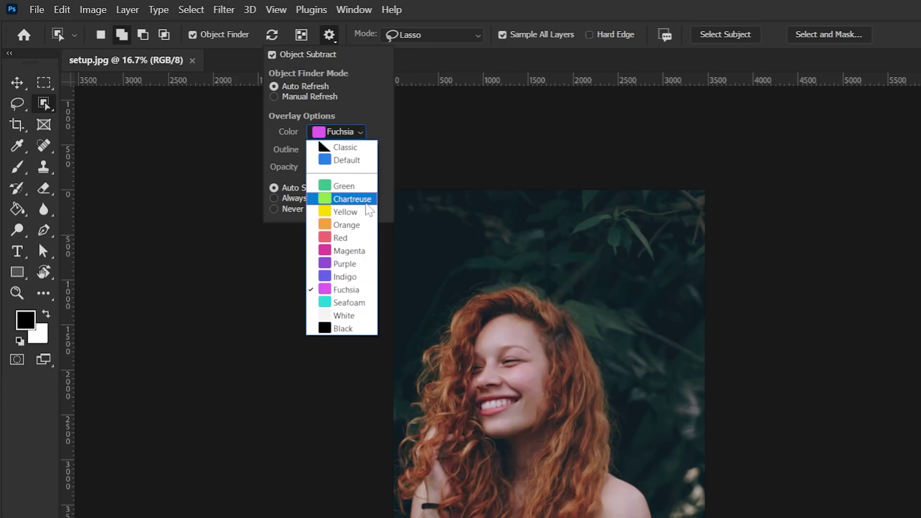
click(351, 281)
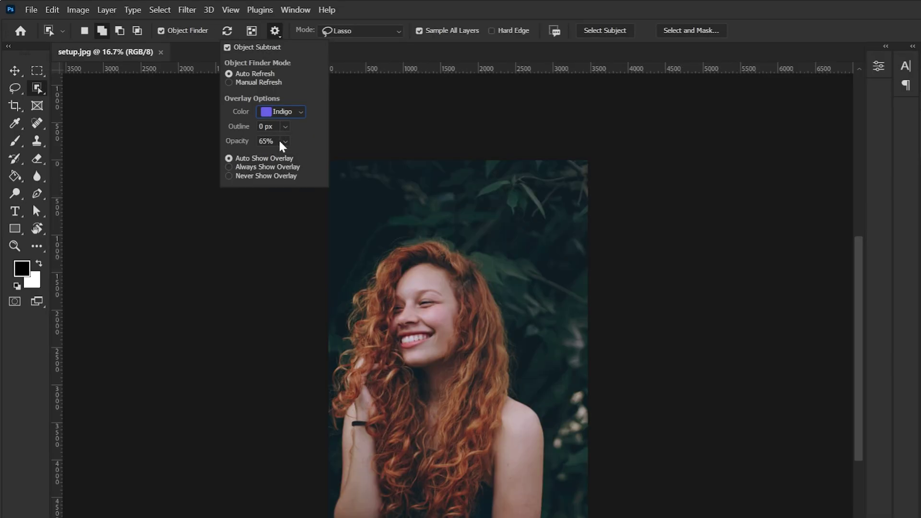
Step: Set the Object Finder overlay opacity to 55%
click(283, 142)
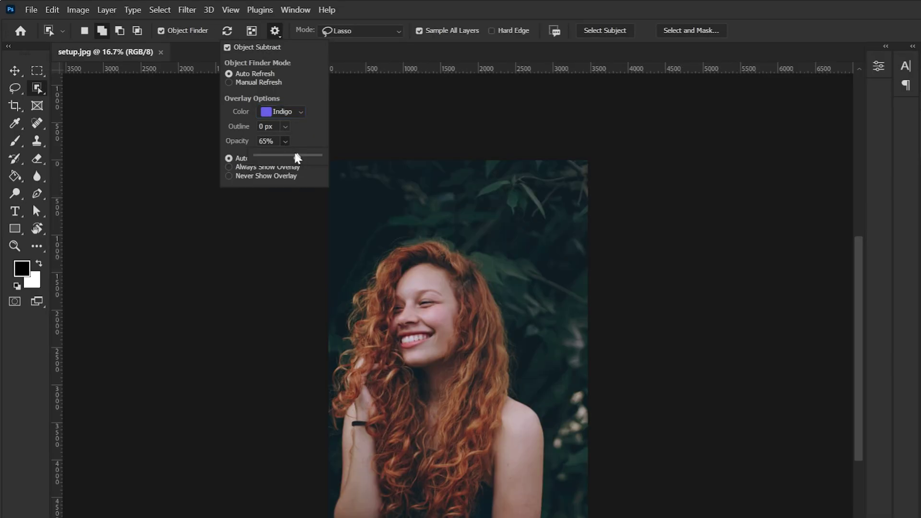
drag(298, 159, 318, 156)
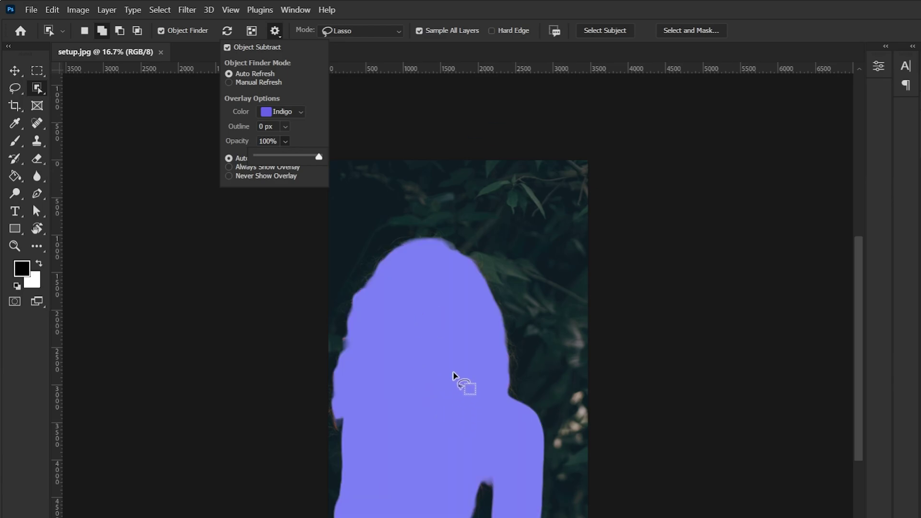
click(290, 157)
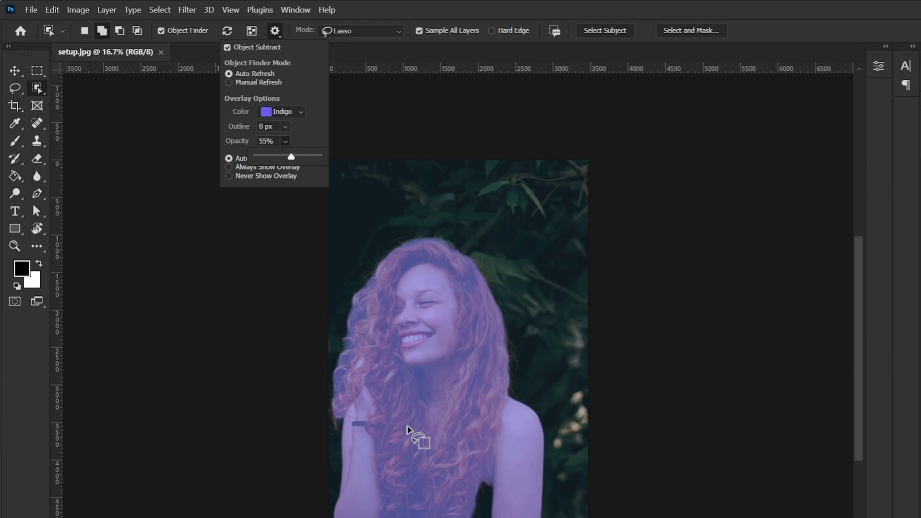
click(314, 136)
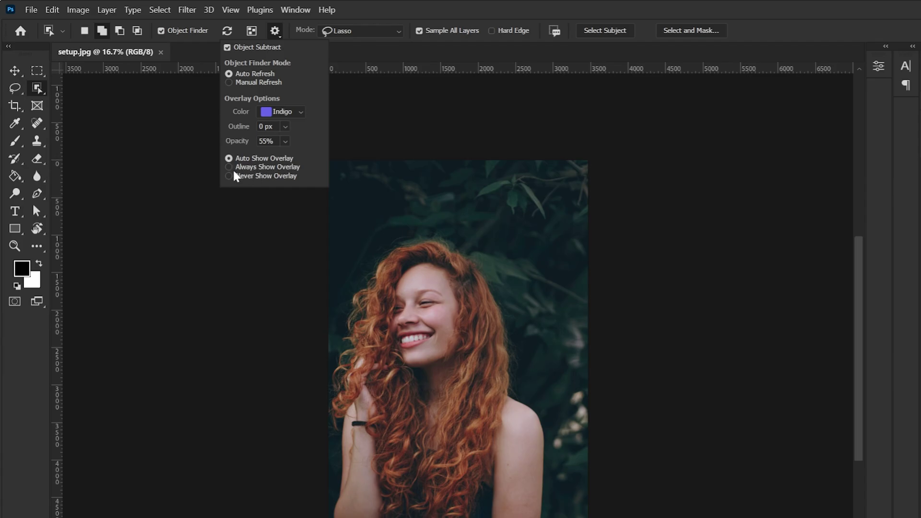
Step: Try Always and Never Show Overlay, then settle on Auto Show Overlay
click(248, 168)
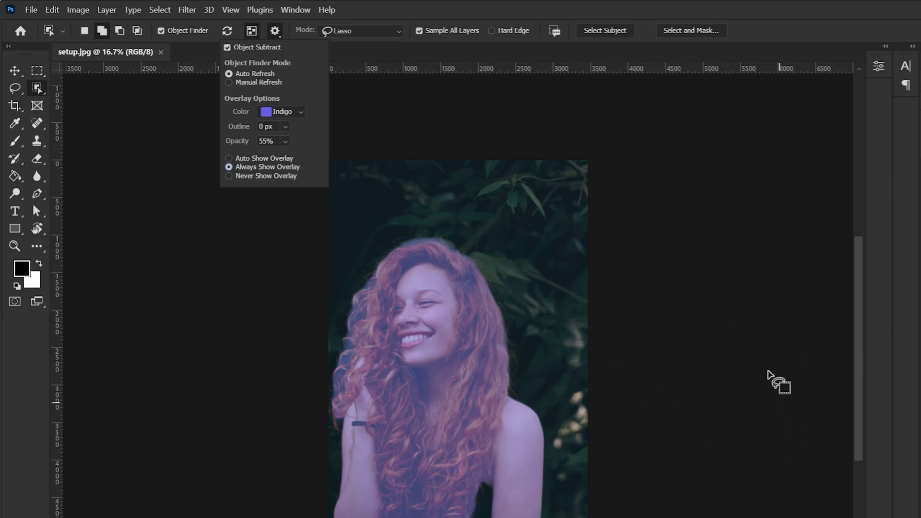
click(247, 182)
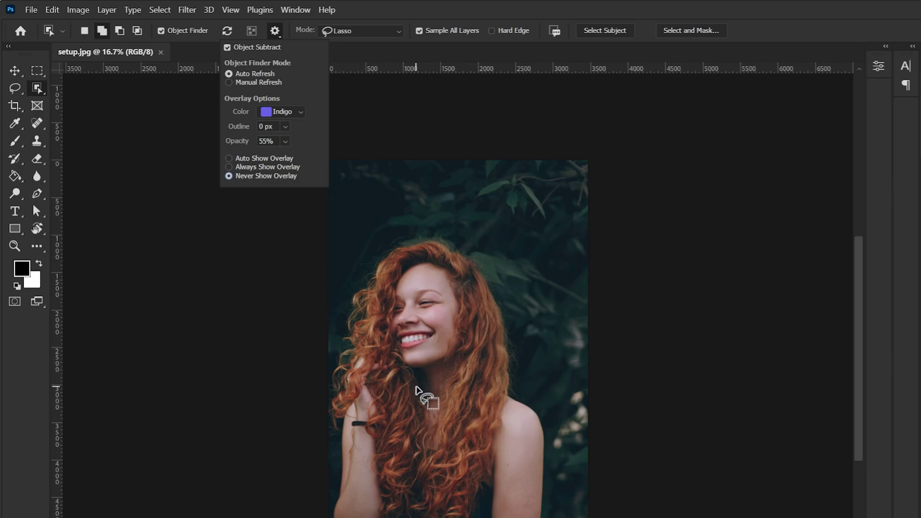
click(251, 160)
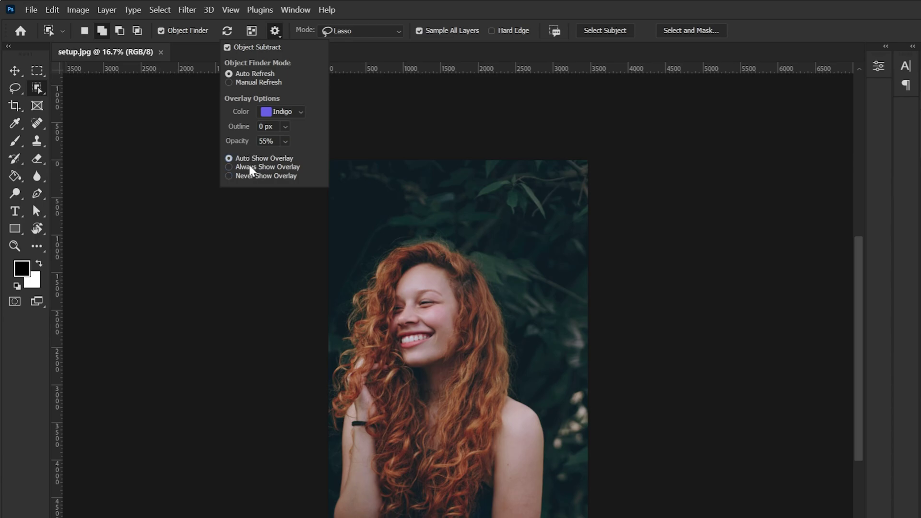
Step: Select the woman with Select Subject and add a layer mask to Layer 0
click(421, 6)
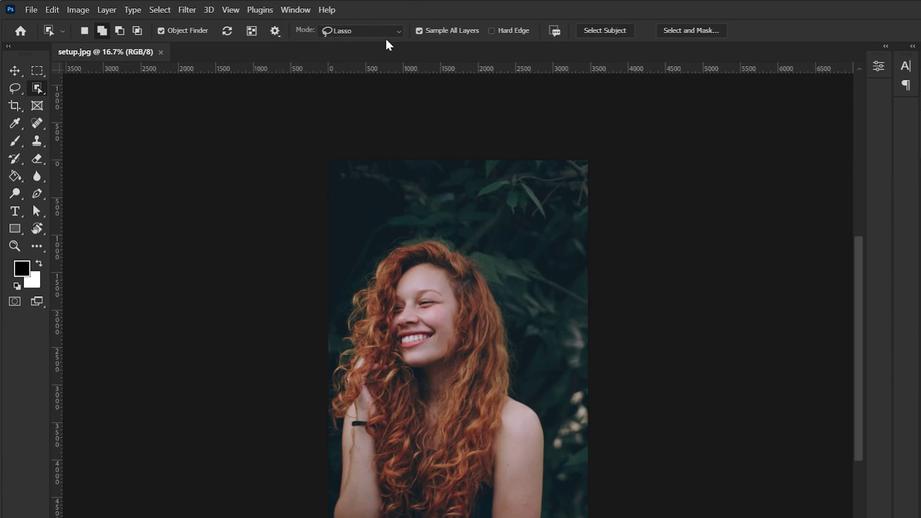
click(370, 31)
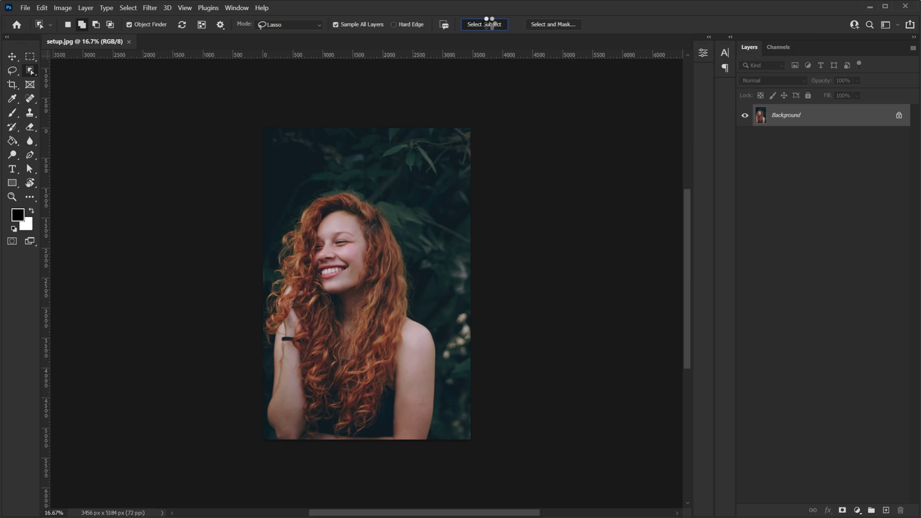
click(489, 24)
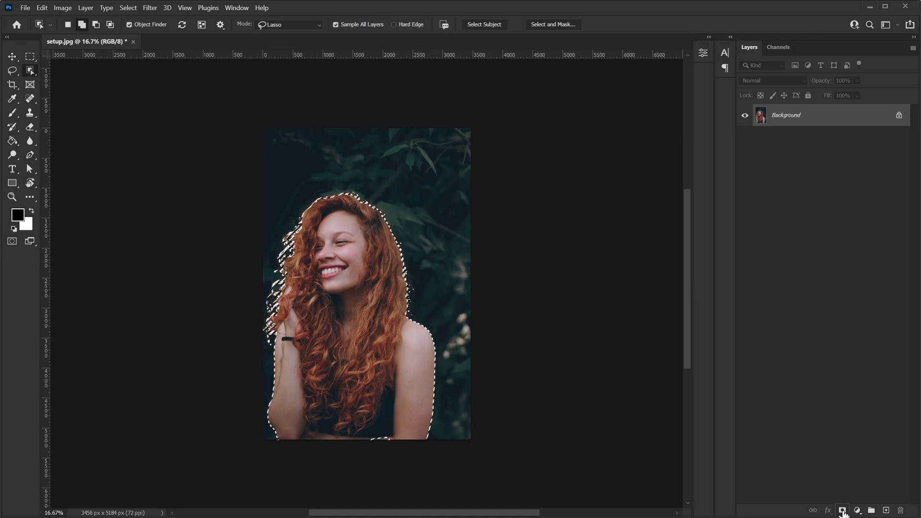
click(842, 512)
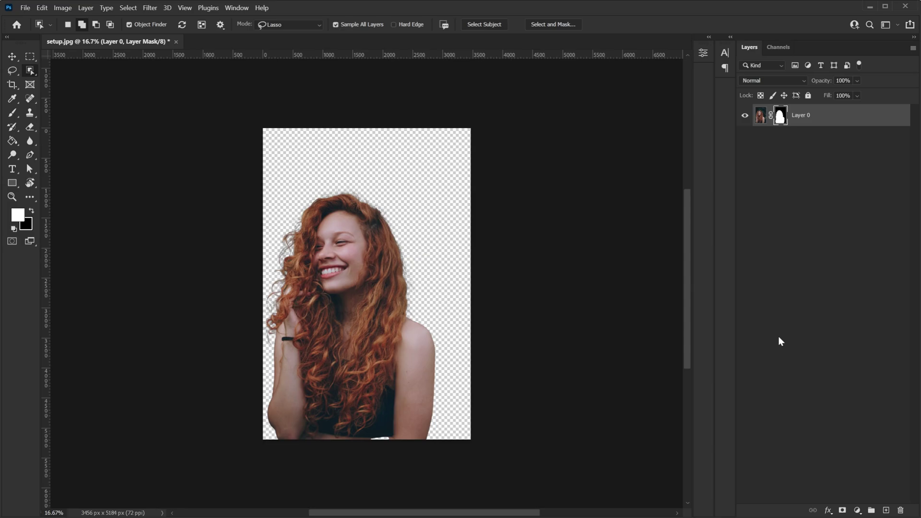
Step: Place pexels-leo-altman-5489360 as an embedded layer beneath Layer 0
click(20, 7)
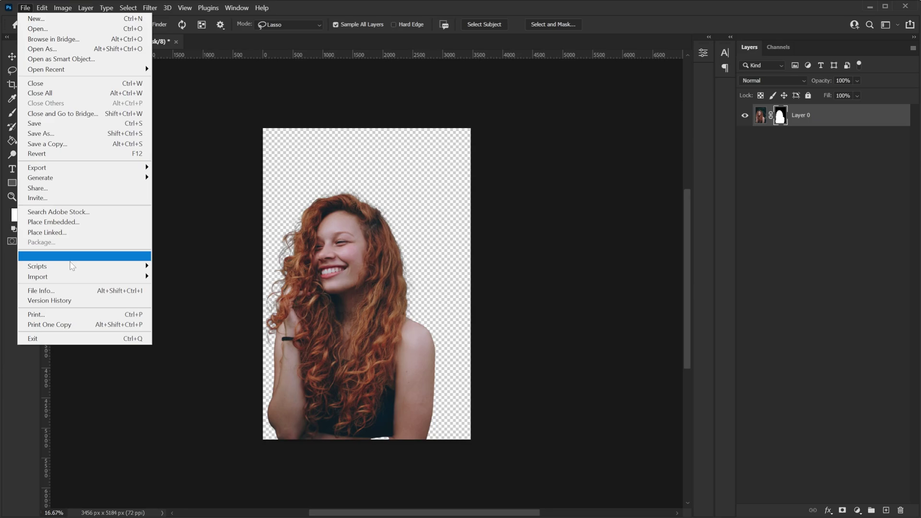
click(76, 224)
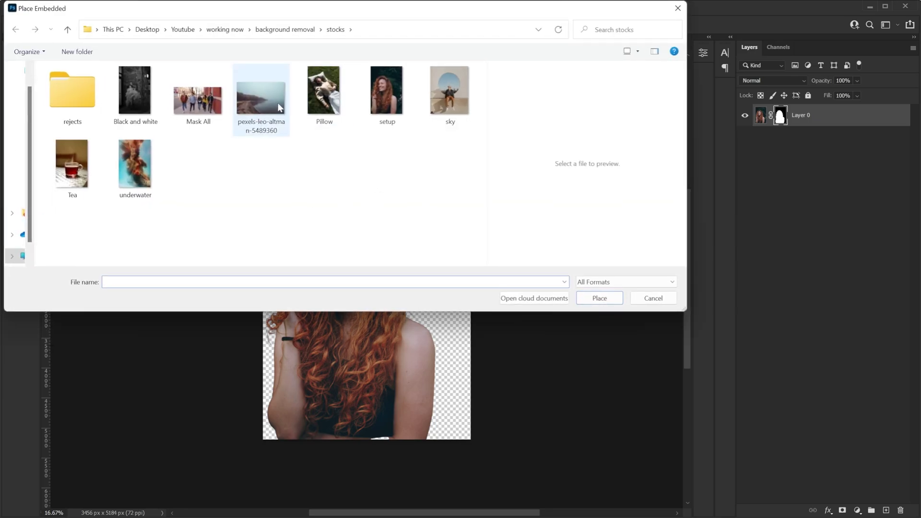
click(262, 93)
click(599, 297)
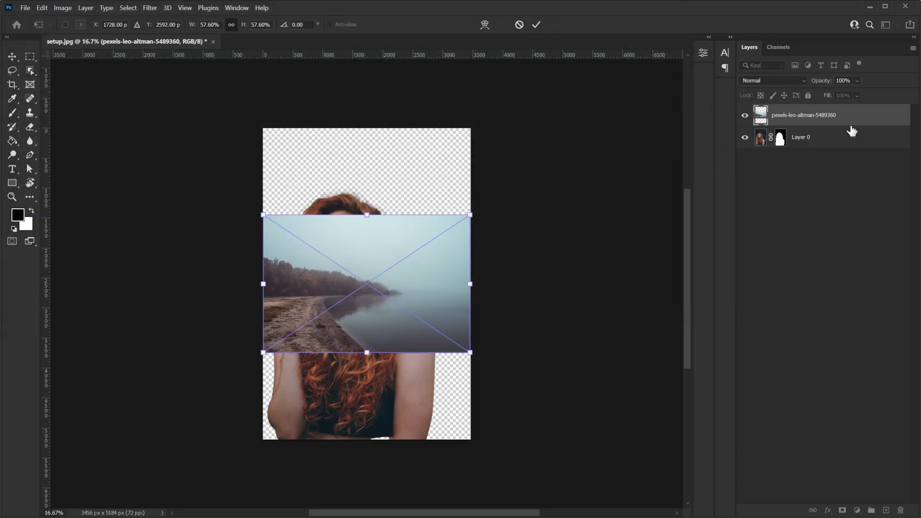
key(Return)
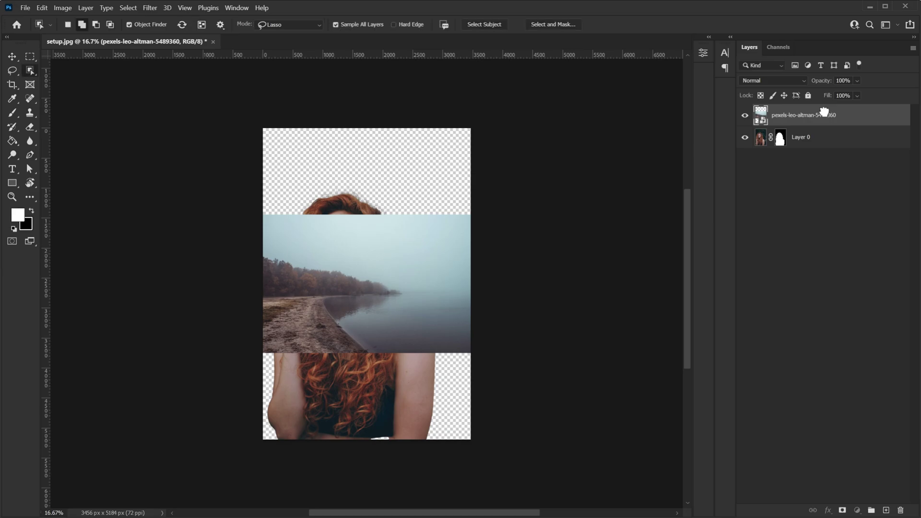
drag(821, 112, 771, 145)
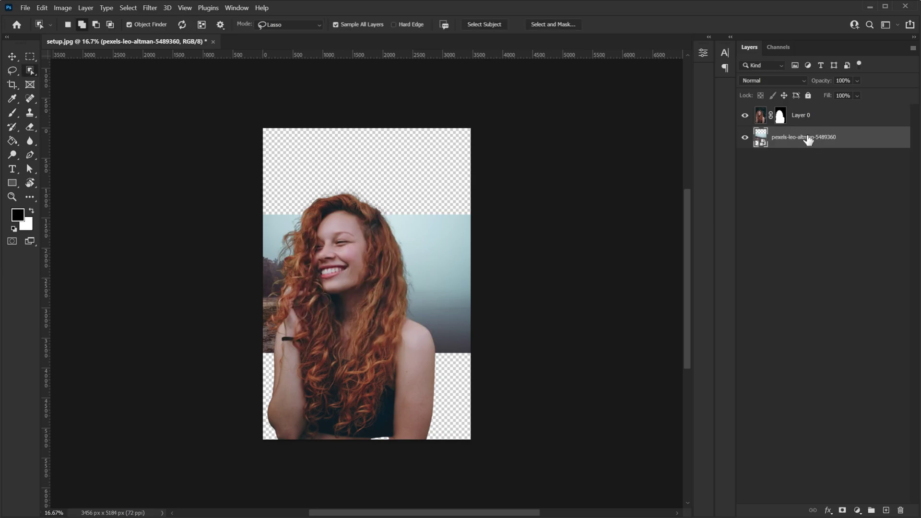
Step: Scale the lake image up to fill the canvas and shift the woman slightly right
key(ctrl+t)
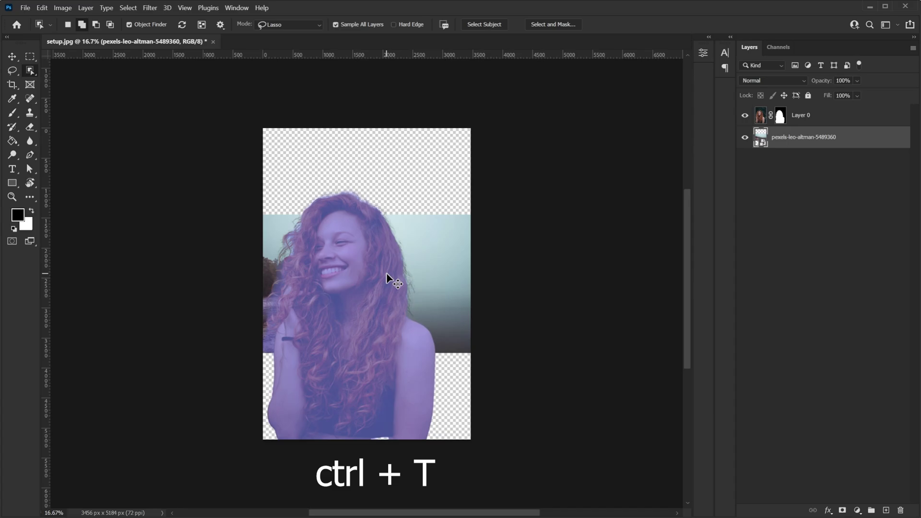
drag(263, 352, 127, 119)
key(Return)
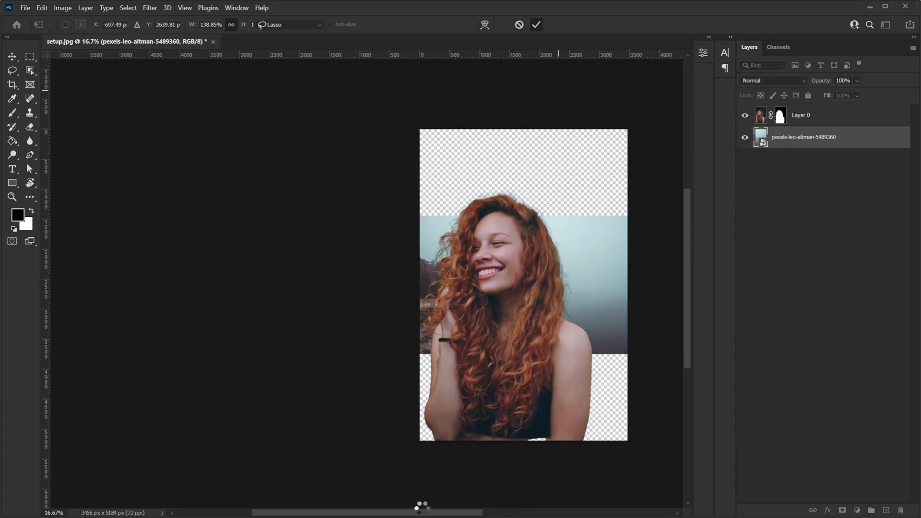
drag(383, 517, 430, 514)
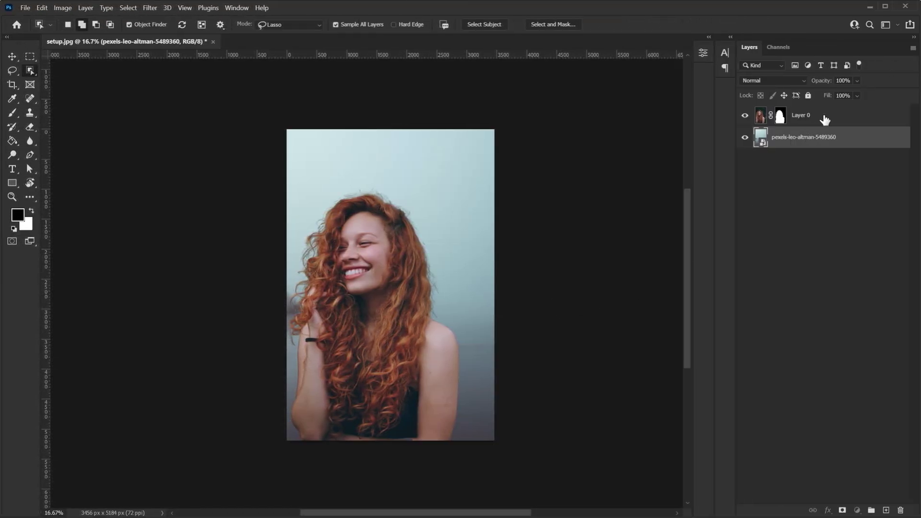
click(825, 117)
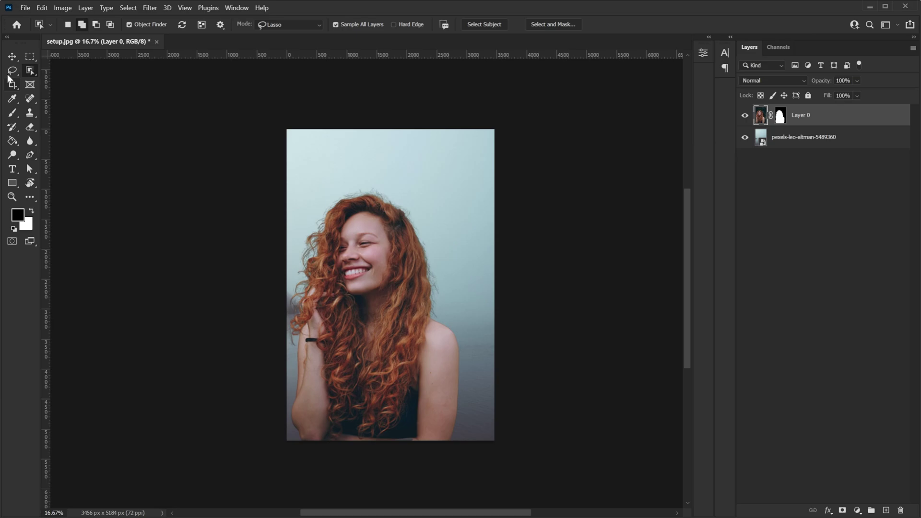
click(12, 56)
drag(376, 294, 397, 295)
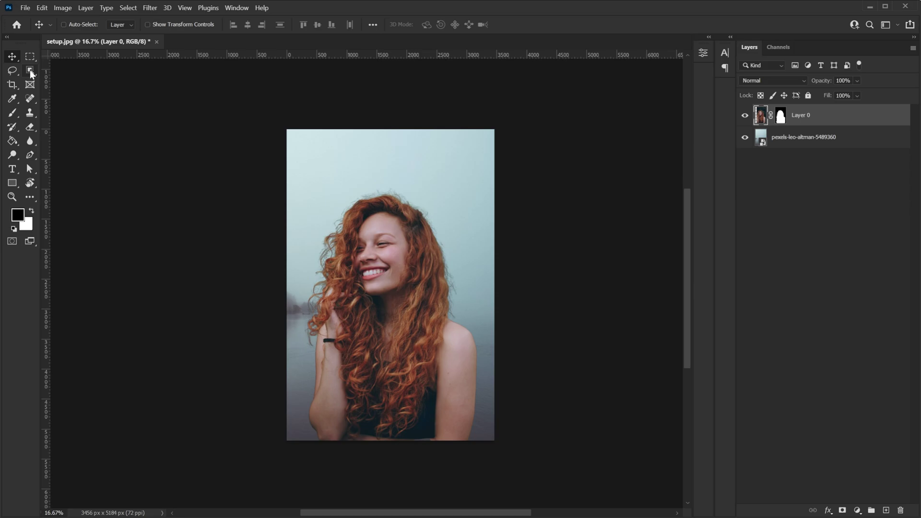
drag(30, 70, 66, 71)
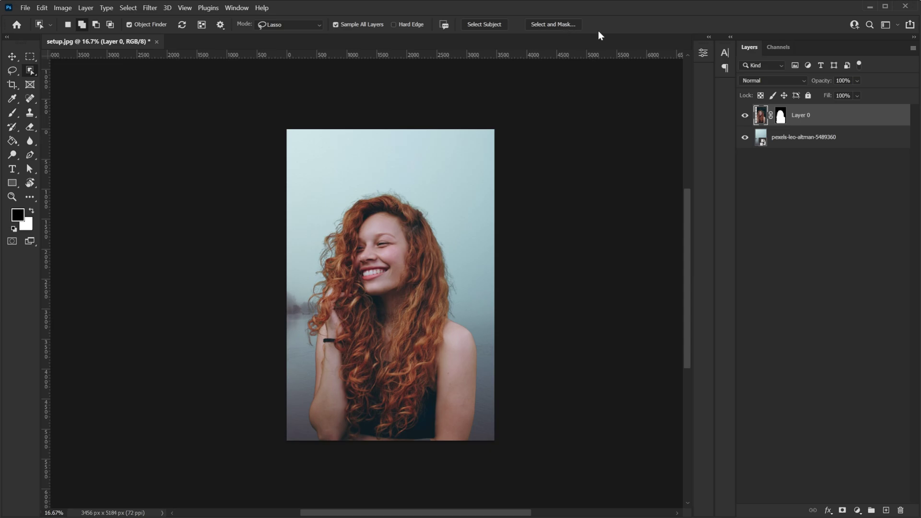
Step: Open Select and Mask on Layer 0's mask and apply Refine Hair
click(780, 116)
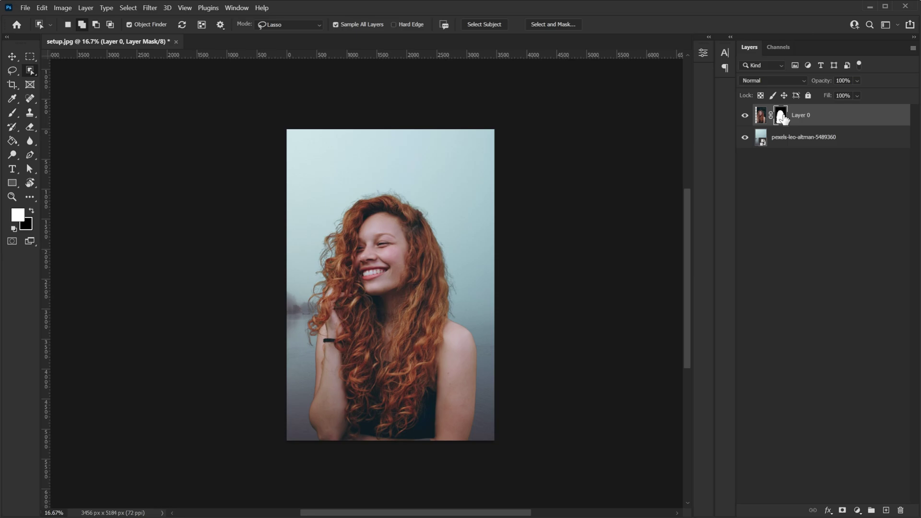
right_click(781, 116)
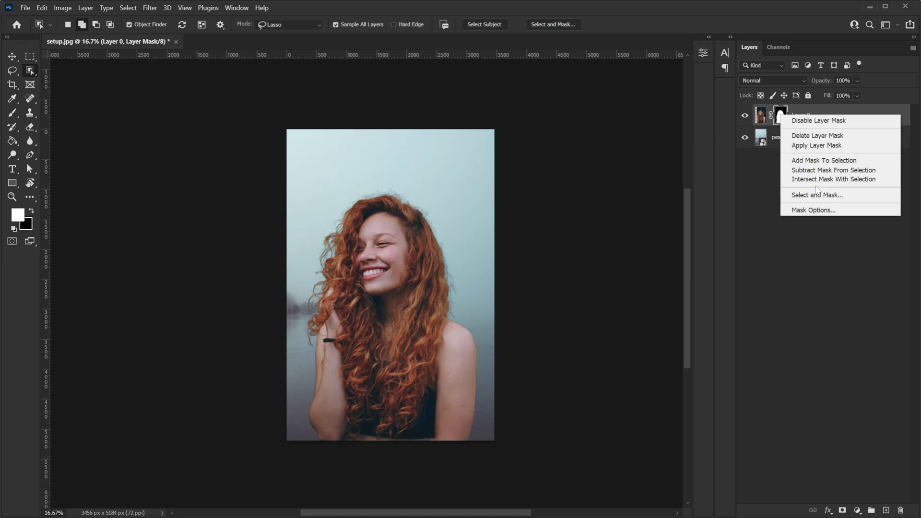
click(817, 195)
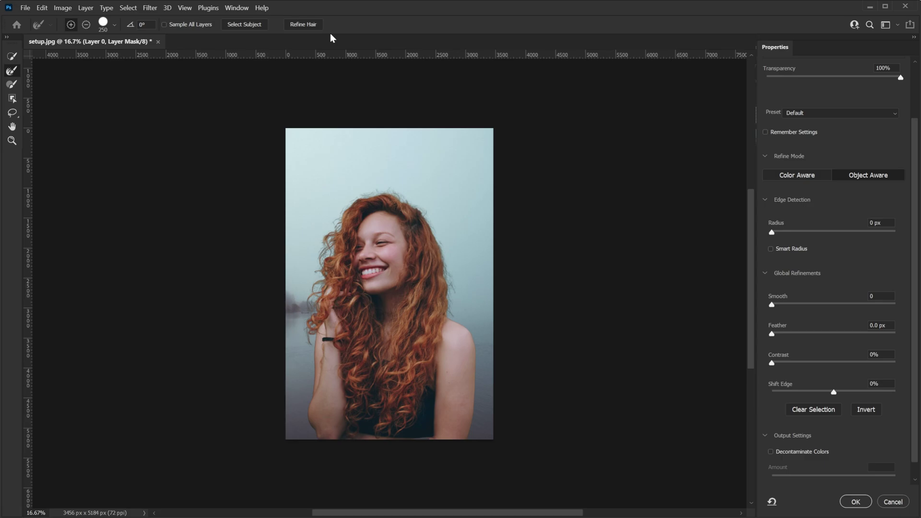
click(301, 25)
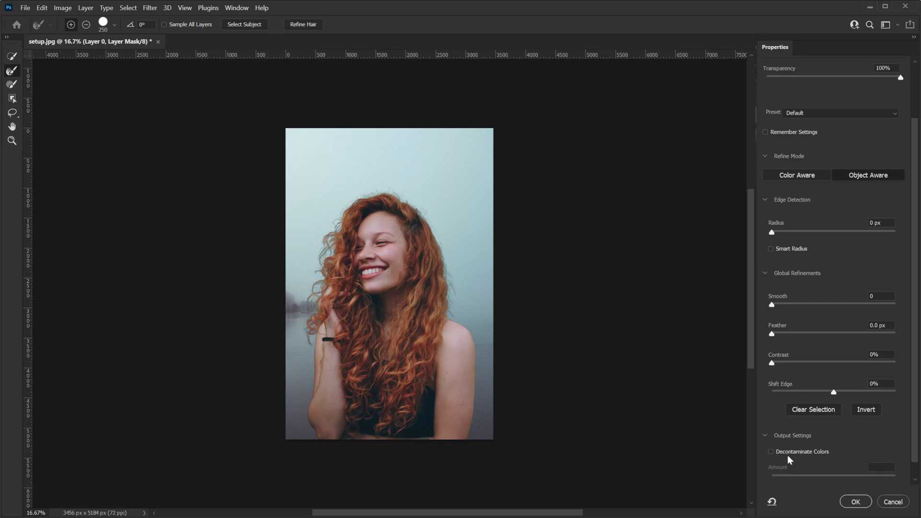
Step: Enable Decontaminate Colors at 81% amount and confirm the refinement
scroll(787, 456, down, 1)
click(772, 436)
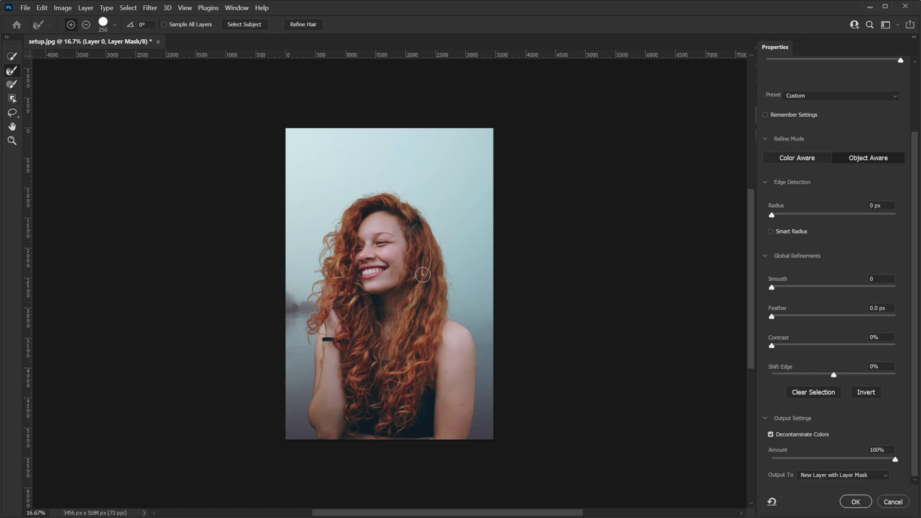
click(835, 458)
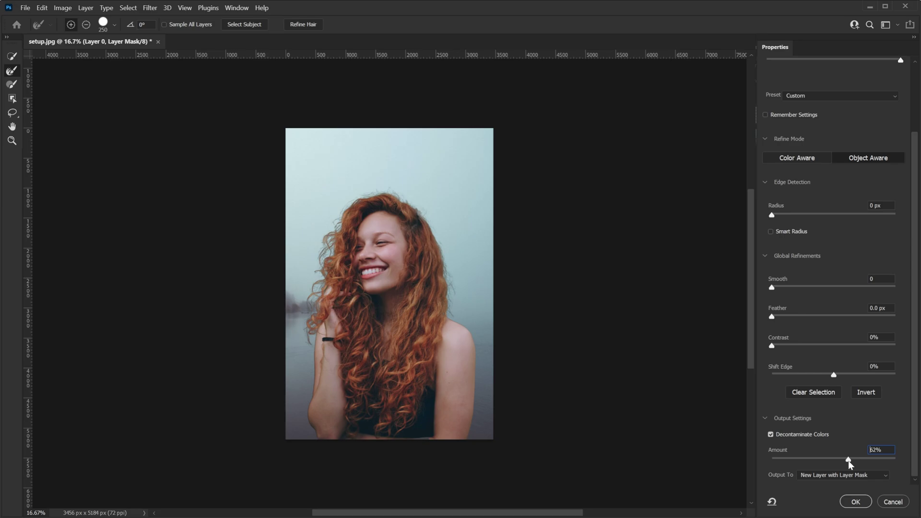
click(849, 461)
drag(869, 461, 871, 459)
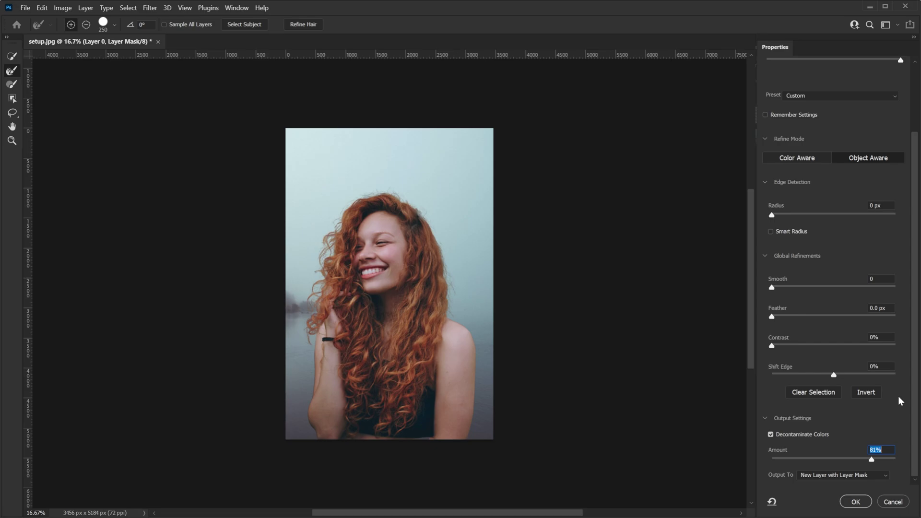
click(855, 501)
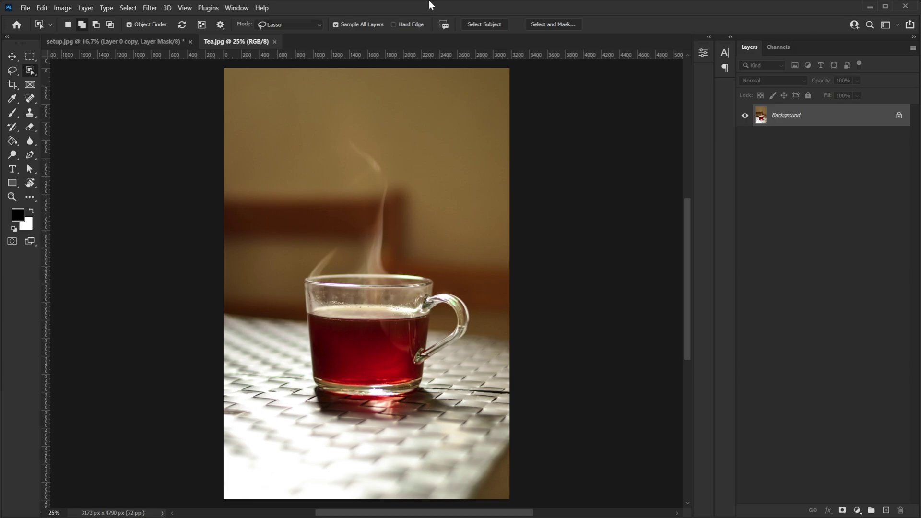
Step: Run Select Subject on Tea.jpg to select the glass cup of tea
click(482, 25)
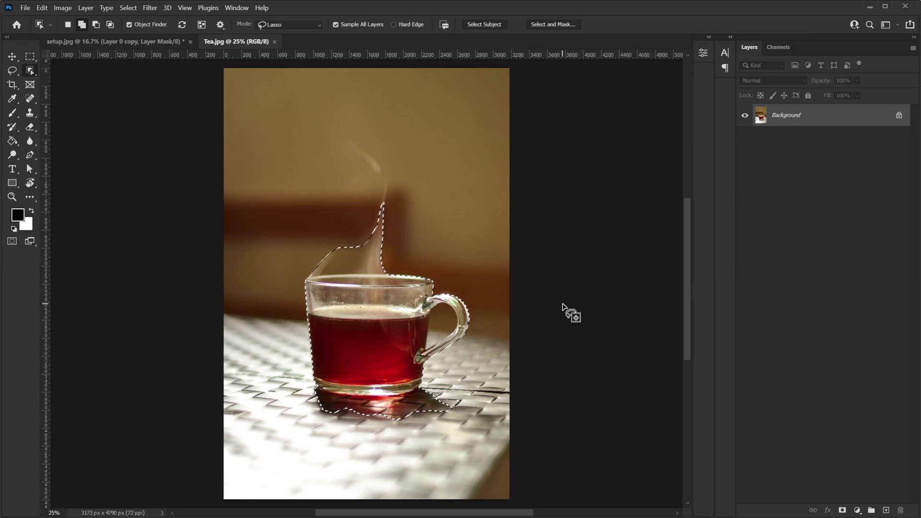
Step: Deselect, then draw a Rectangle-mode object selection around the tea cup and its shadow
click(126, 7)
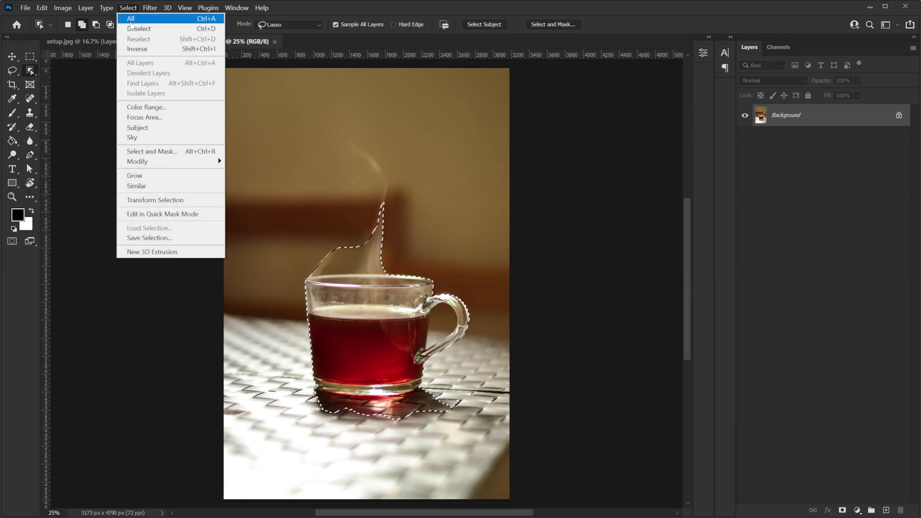
click(133, 28)
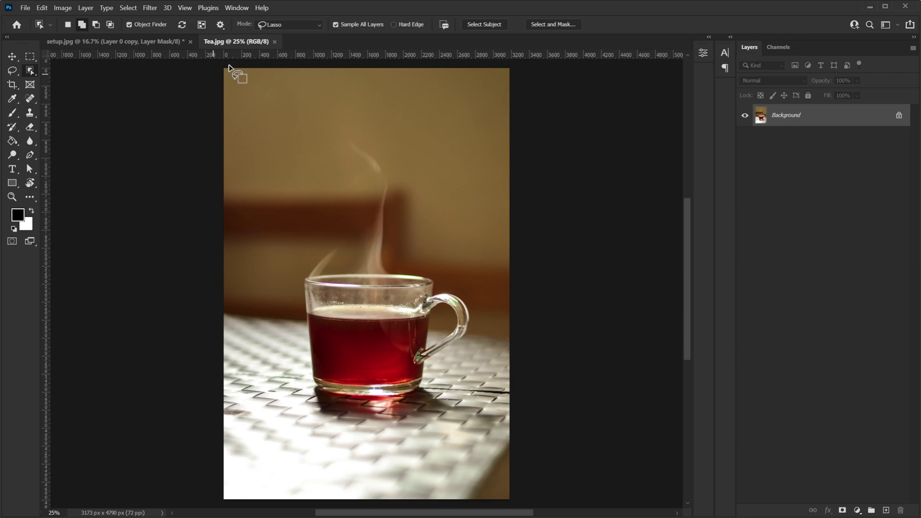
click(296, 25)
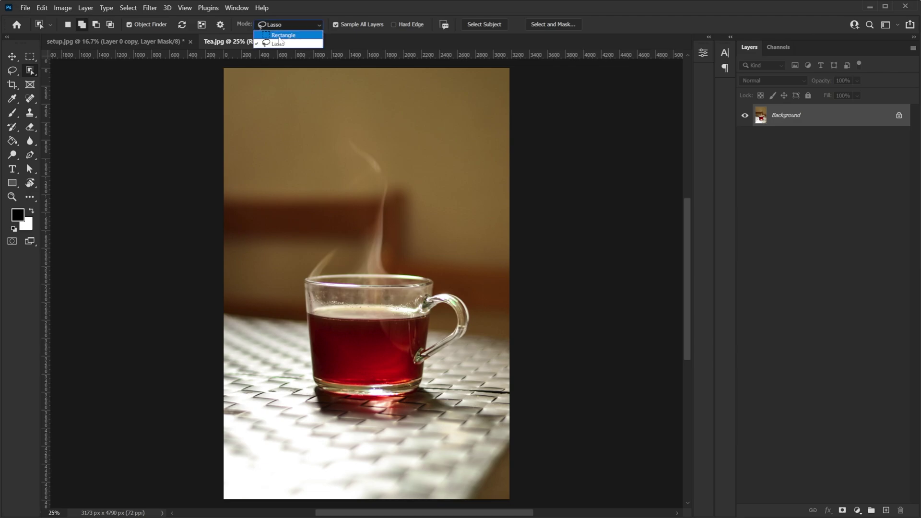
click(278, 36)
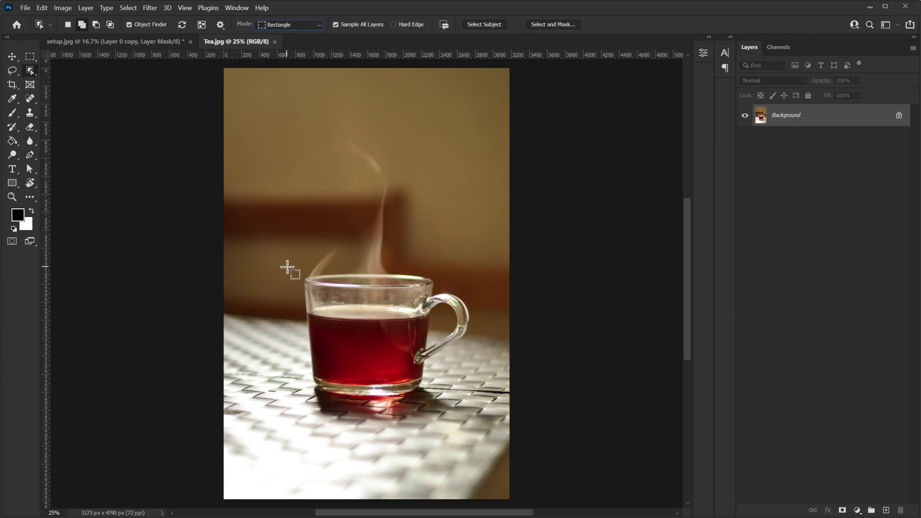
drag(290, 270, 474, 399)
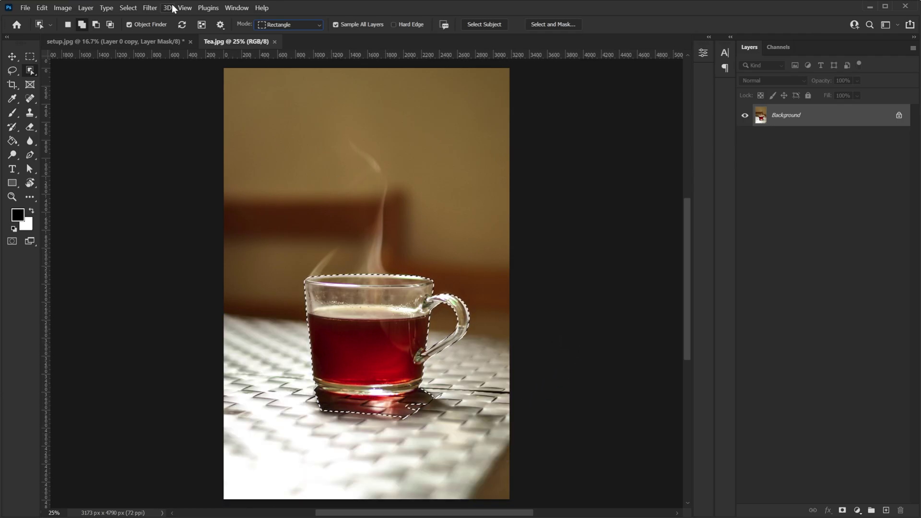
Step: Set object selection to Lasso mode with Subtract and lasso out the cup's shadow
click(304, 26)
click(298, 43)
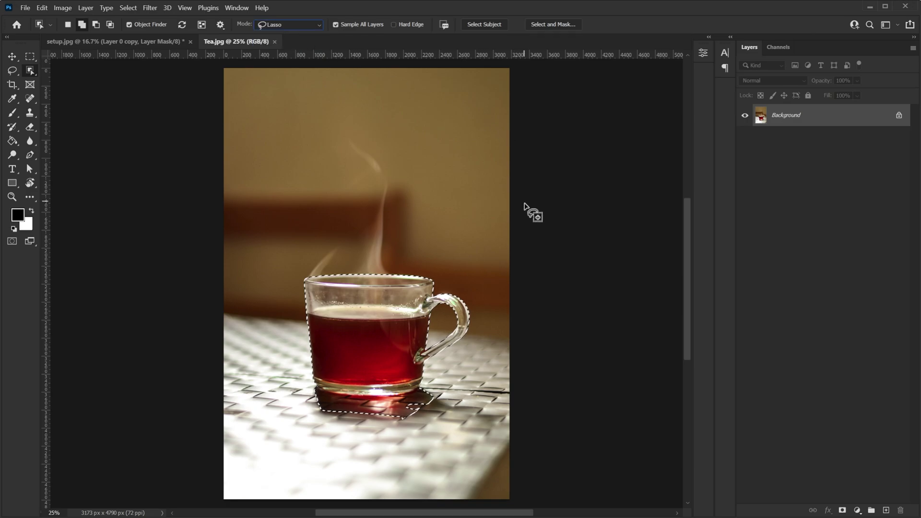
click(220, 25)
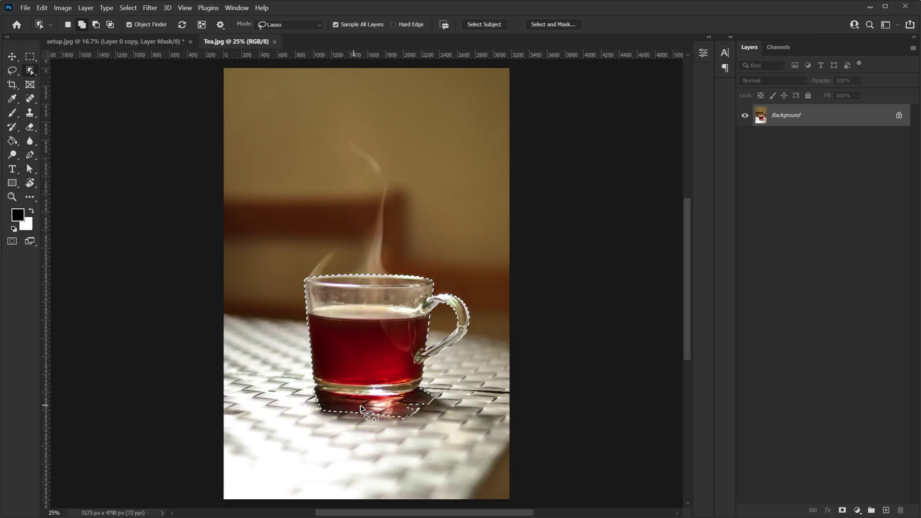
click(96, 24)
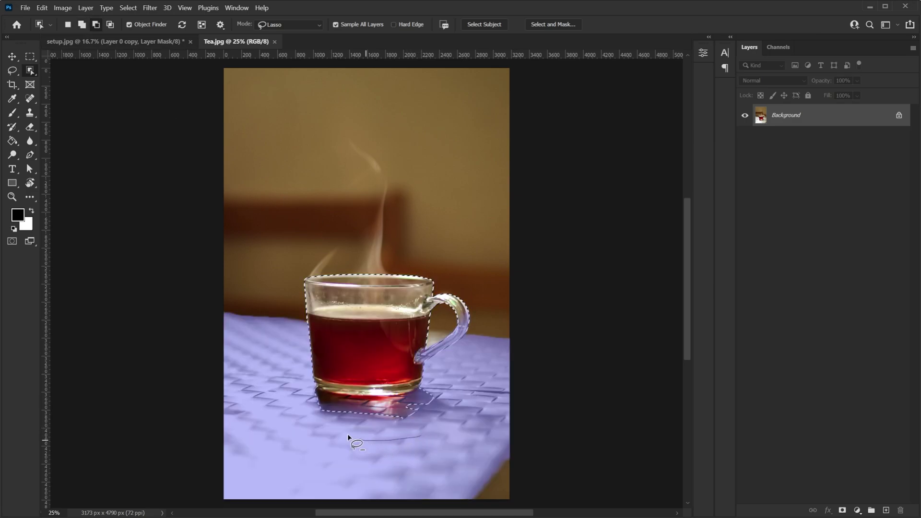
mouse_move(348, 434)
mouse_down()
mouse_move(305, 385)
mouse_move(443, 384)
mouse_move(450, 424)
mouse_move(400, 440)
mouse_up()
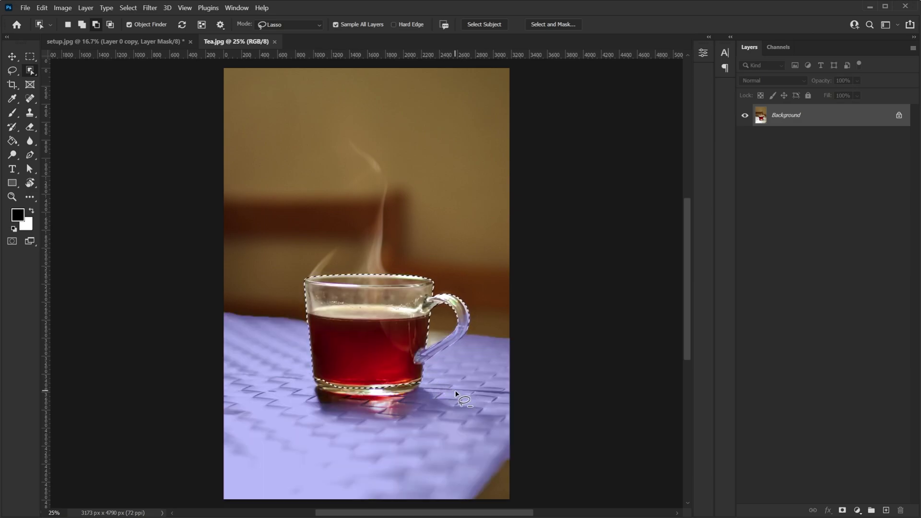
Step: Put the shadow back, enable detection across all layers, then lasso the shadow out again
drag(422, 339, 317, 393)
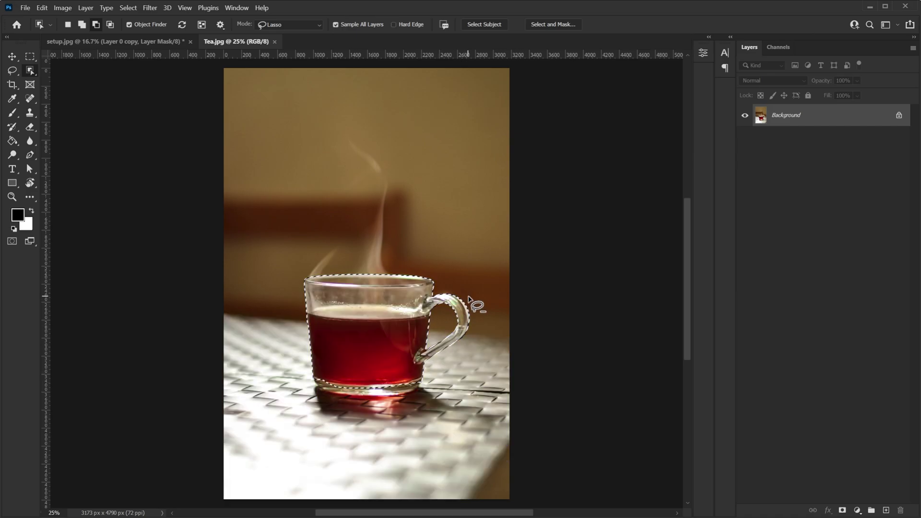
click(221, 24)
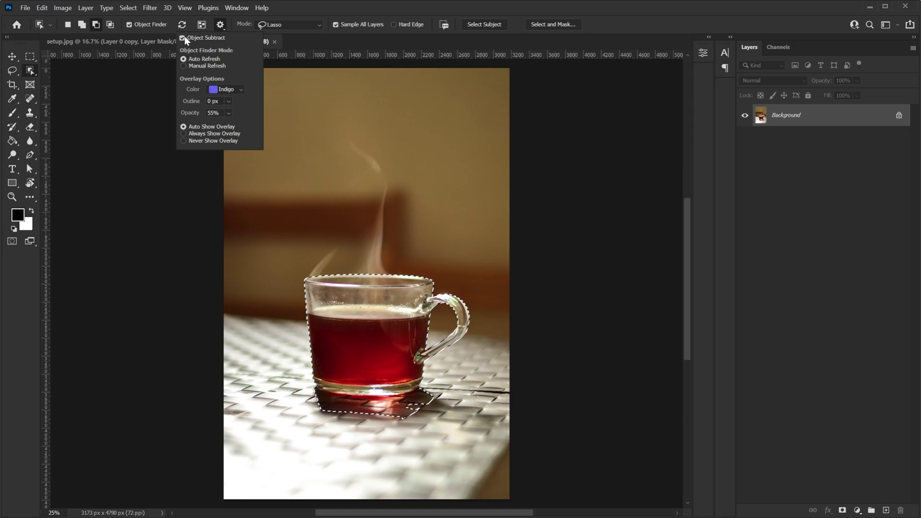
click(331, 19)
click(335, 25)
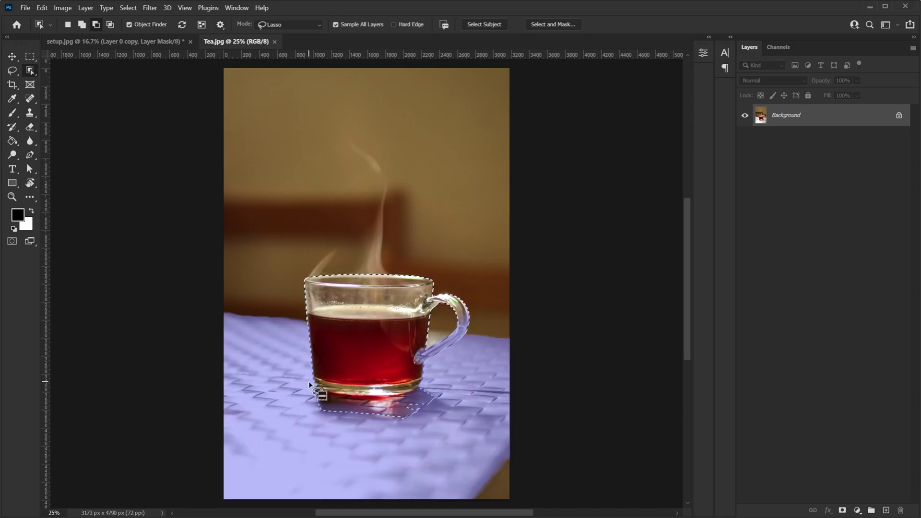
mouse_move(309, 381)
mouse_down()
mouse_move(358, 393)
mouse_move(415, 384)
mouse_move(427, 437)
mouse_up()
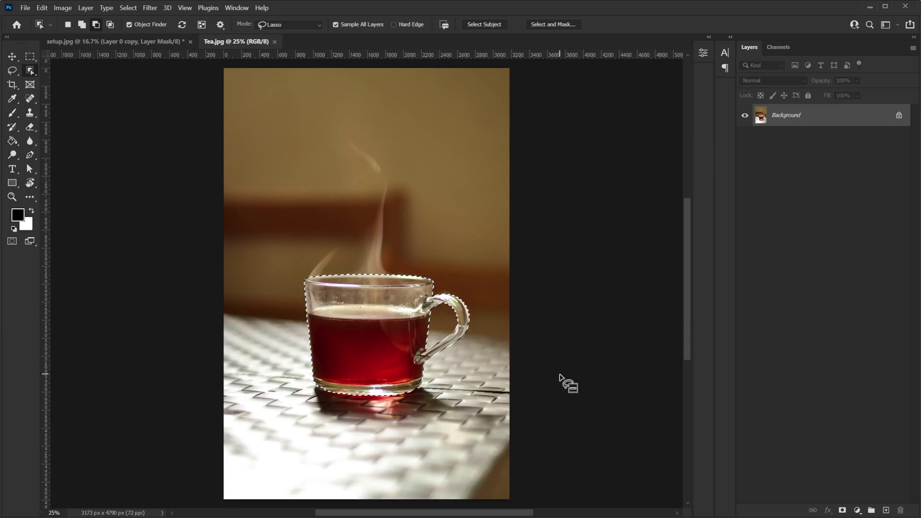
key(ctrl+plus)
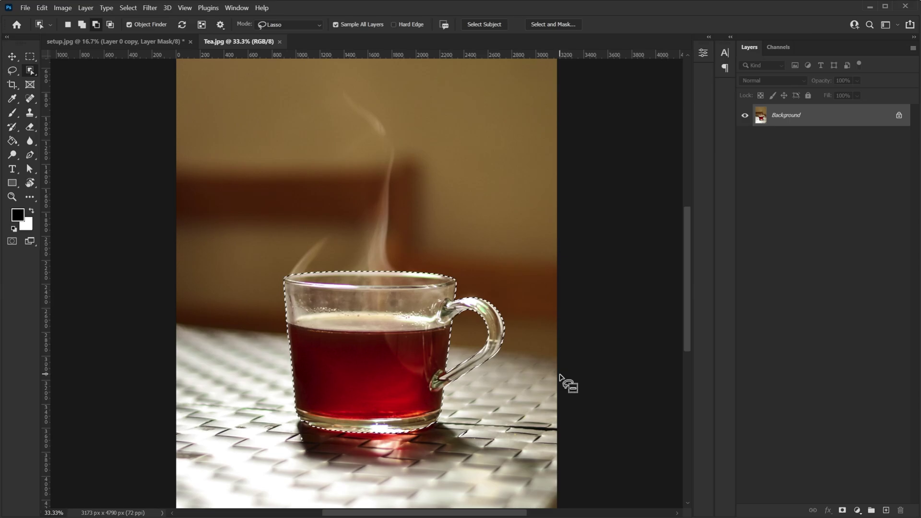
scroll(534, 388, down, 1)
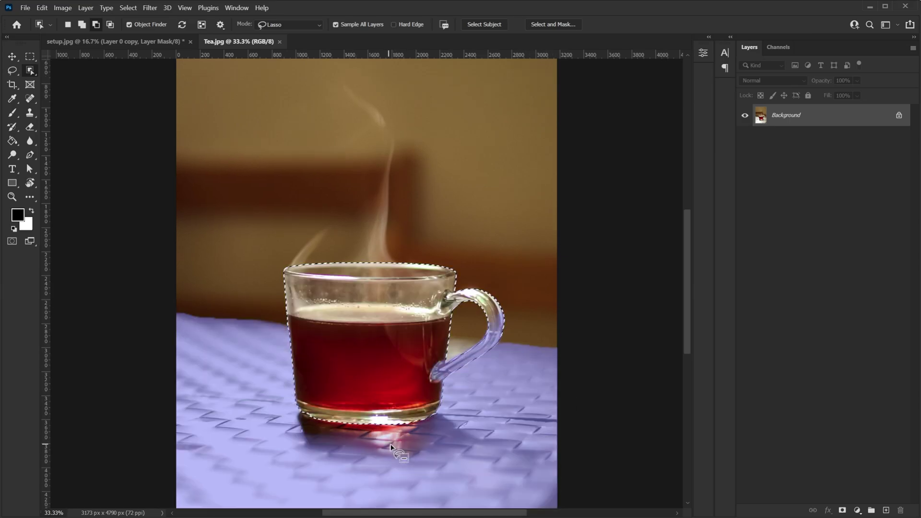
scroll(391, 443, down, 1)
key(l)
key(ctrl+0)
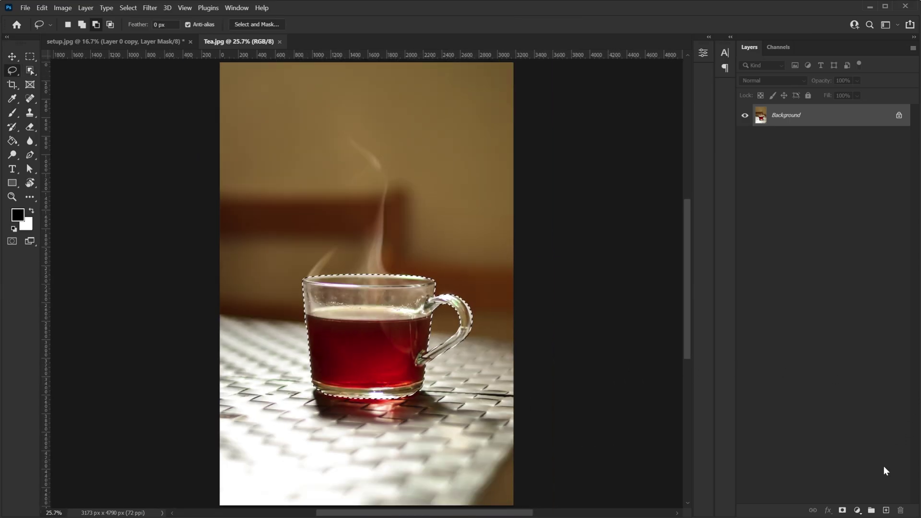
click(843, 511)
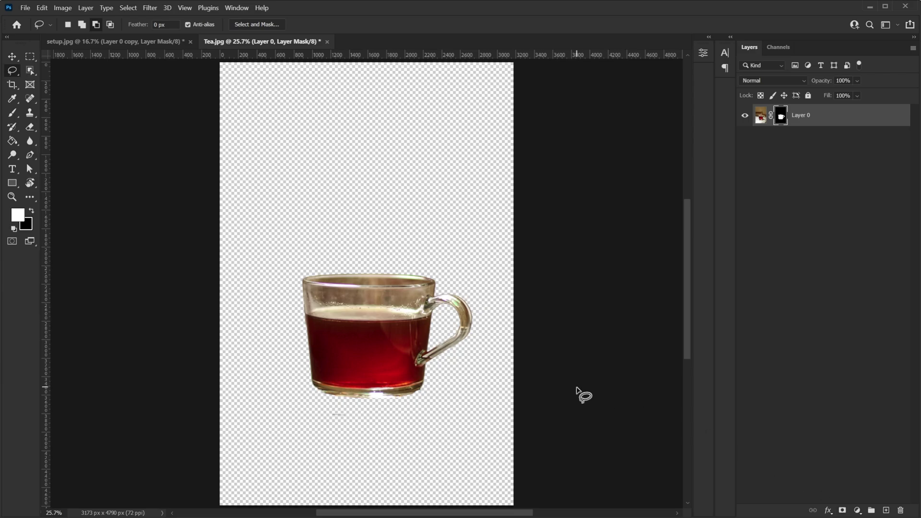
key(ctrl+z)
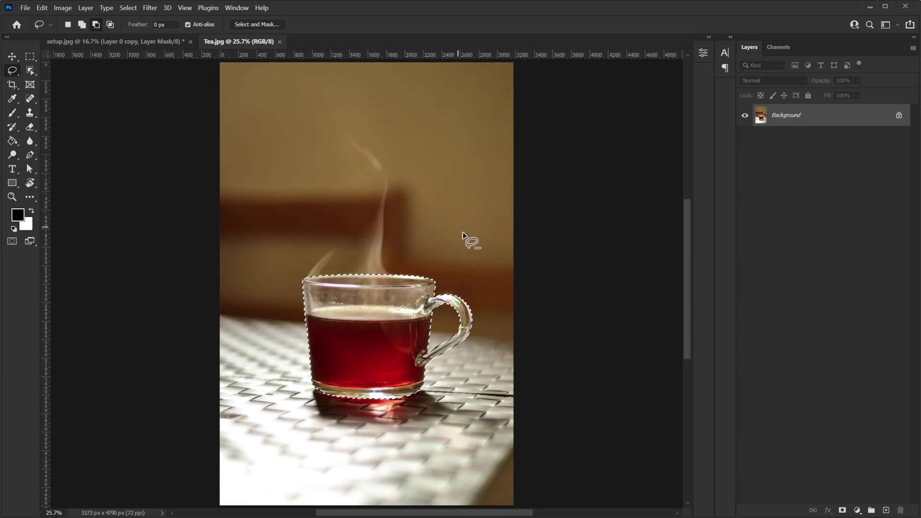
Step: Add a Hue/Saturation layer at -100 saturation and invert its mask so only the cup stays coloured
click(857, 510)
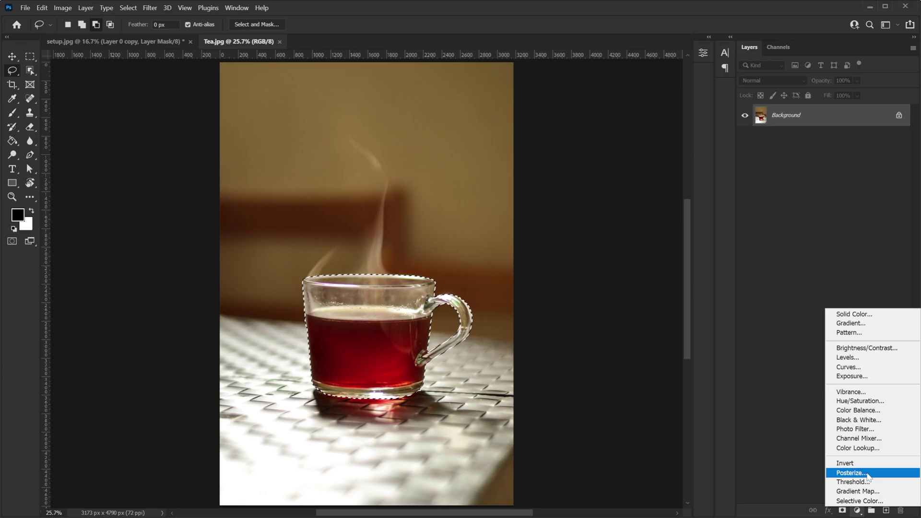
click(852, 401)
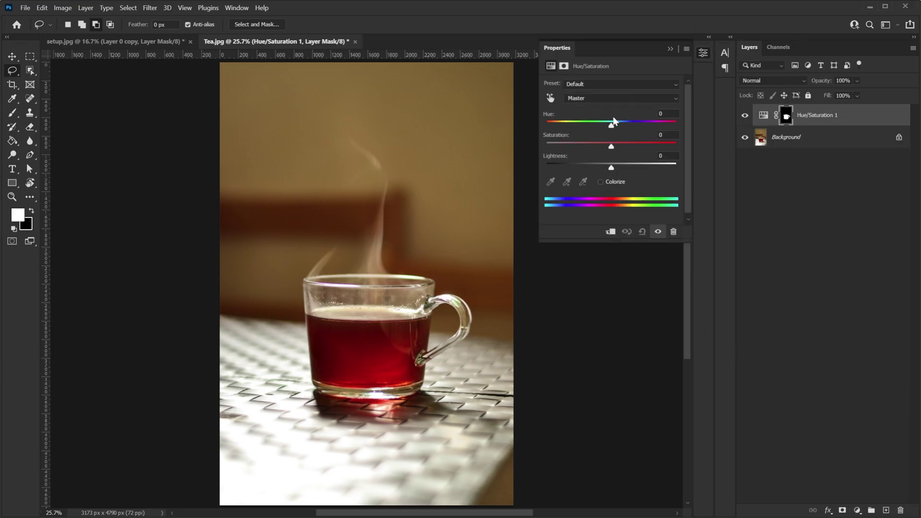
drag(611, 148, 524, 150)
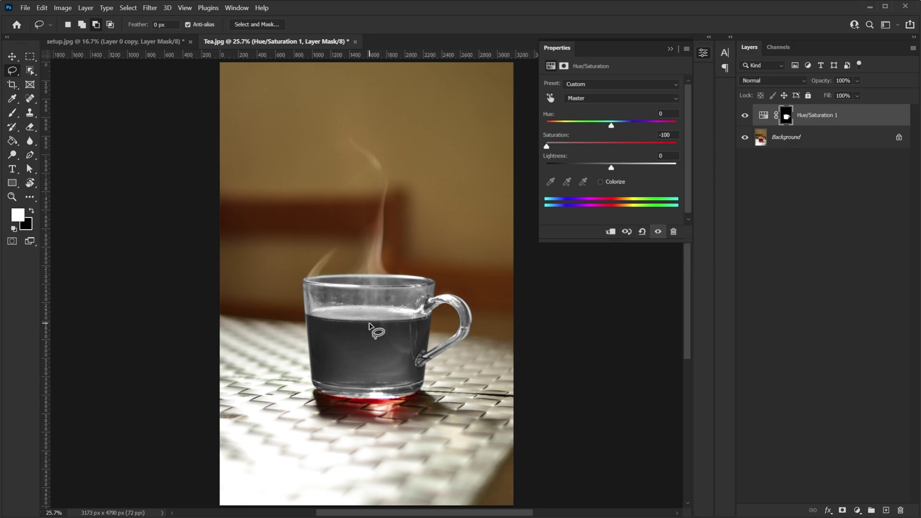
click(785, 115)
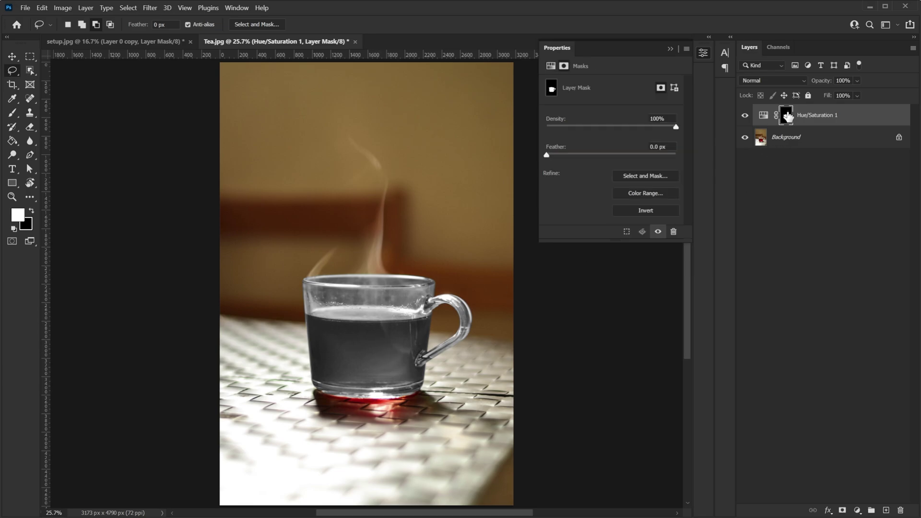
key(ctrl+i)
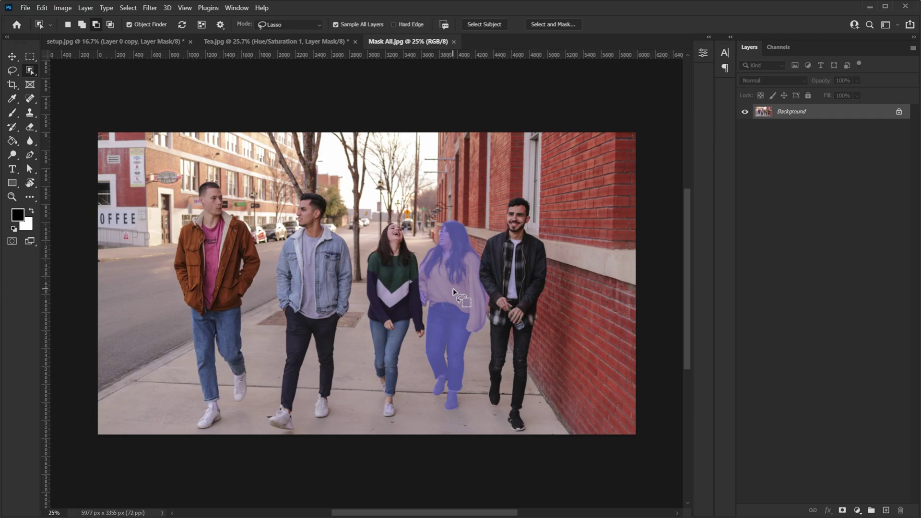
click(201, 26)
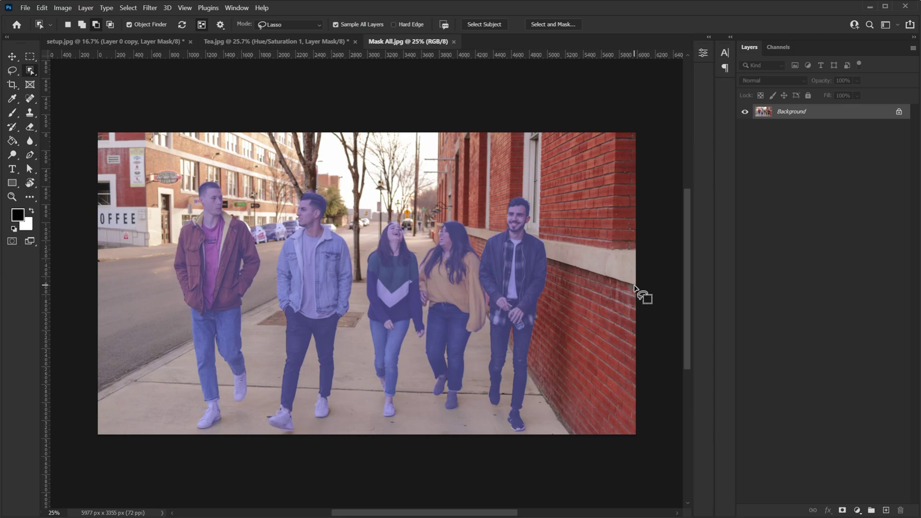
click(202, 24)
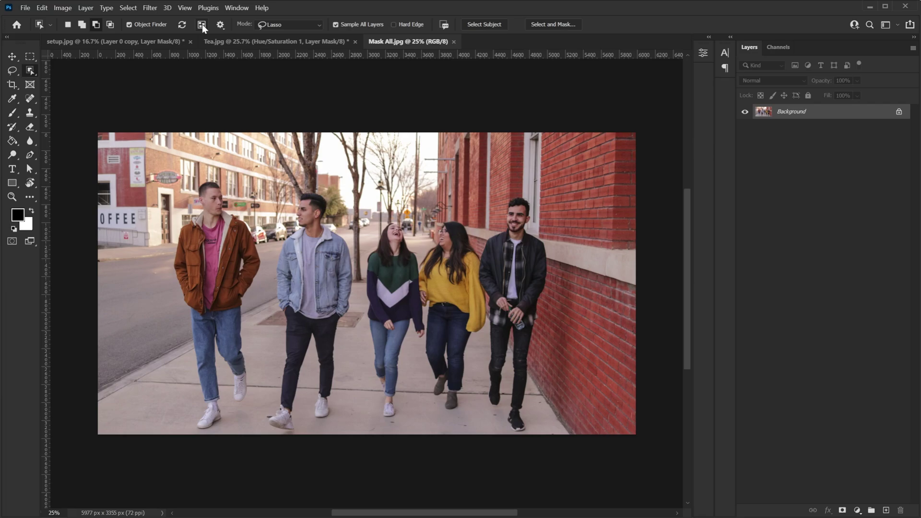
Step: In Rectangle mode, box the yellow-sweater woman, add the denim-jacket man, then deselect
click(277, 23)
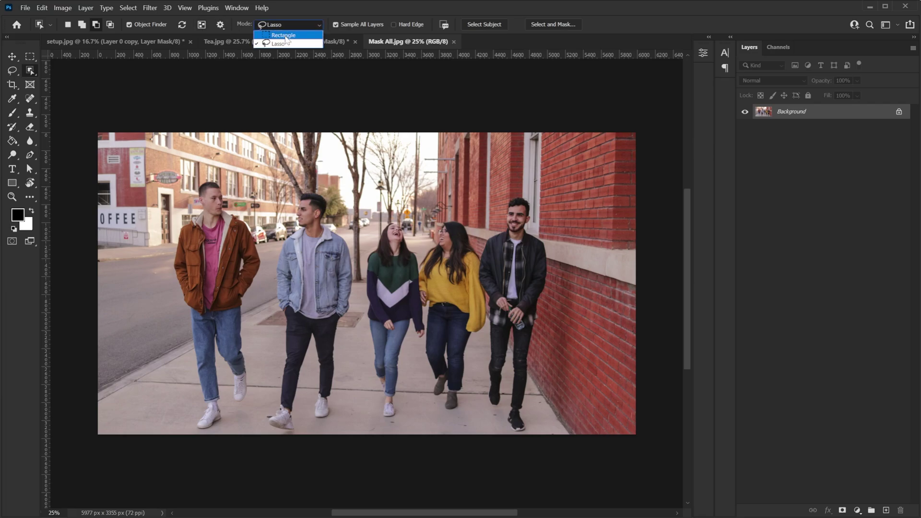
click(287, 36)
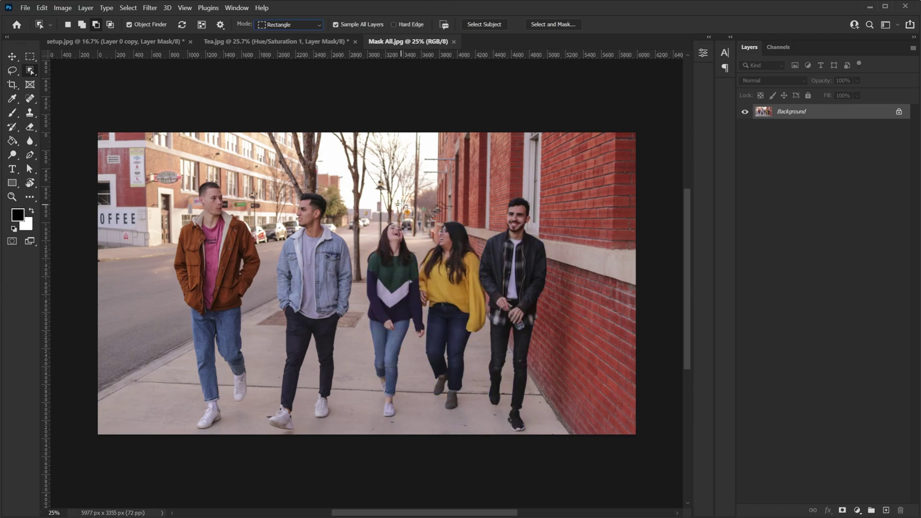
drag(401, 204, 495, 426)
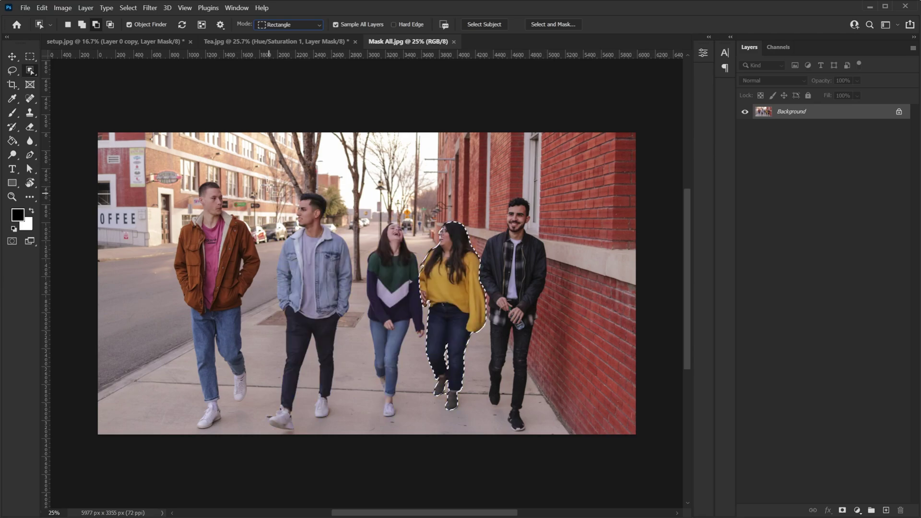
click(81, 25)
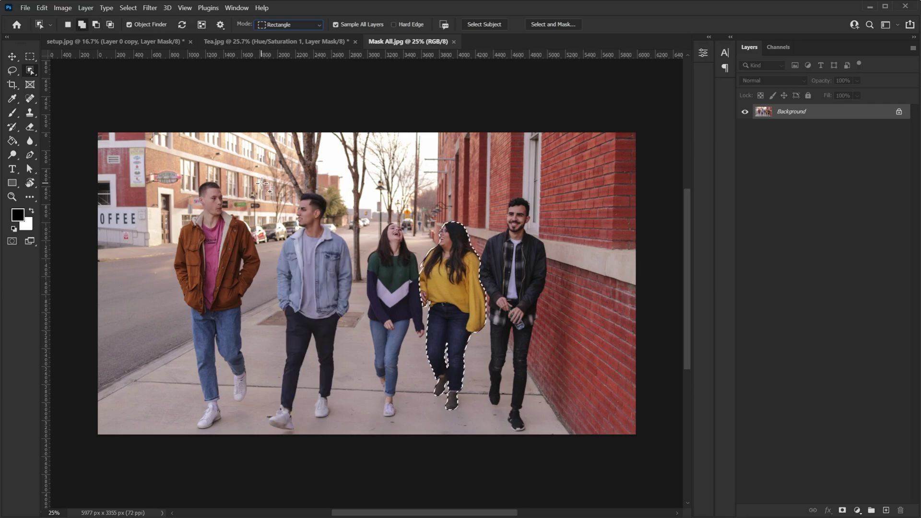
drag(265, 177, 353, 431)
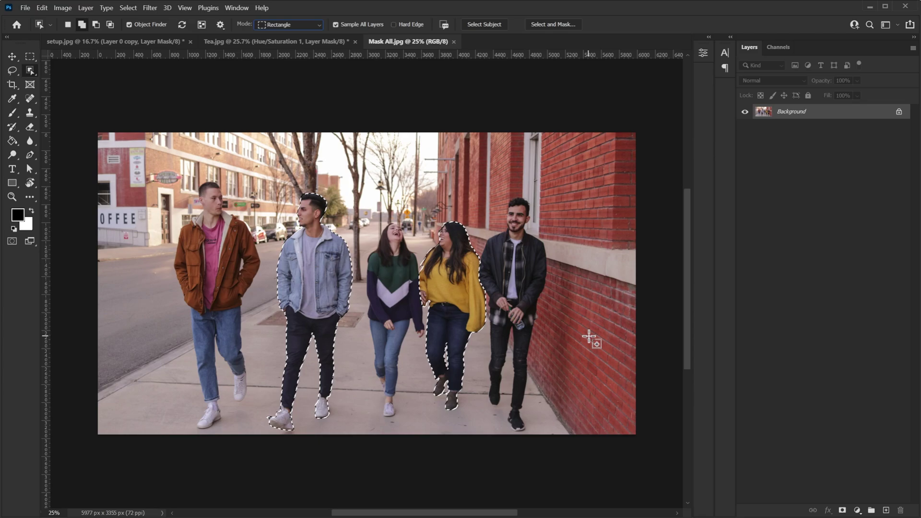
key(ctrl+d)
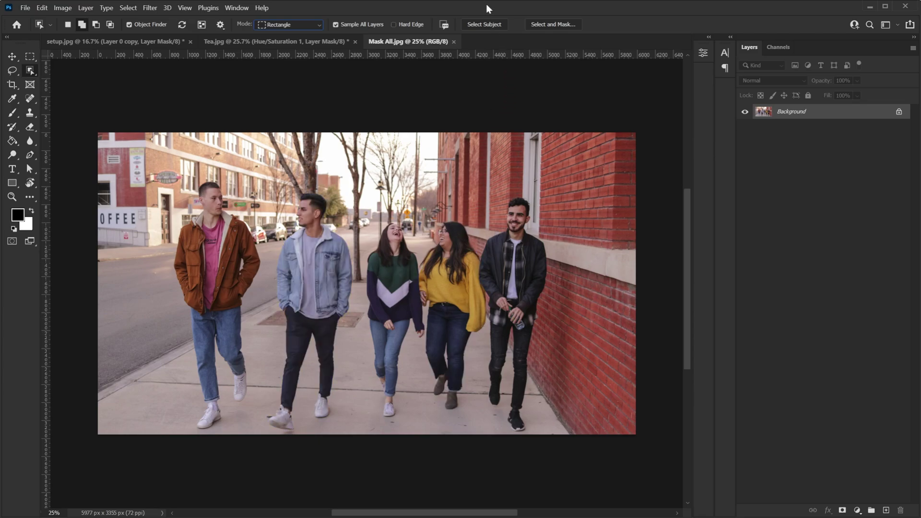
Step: Select all the people, then lasso-subtract the extra area beside the yellow-sweater woman's head
click(484, 25)
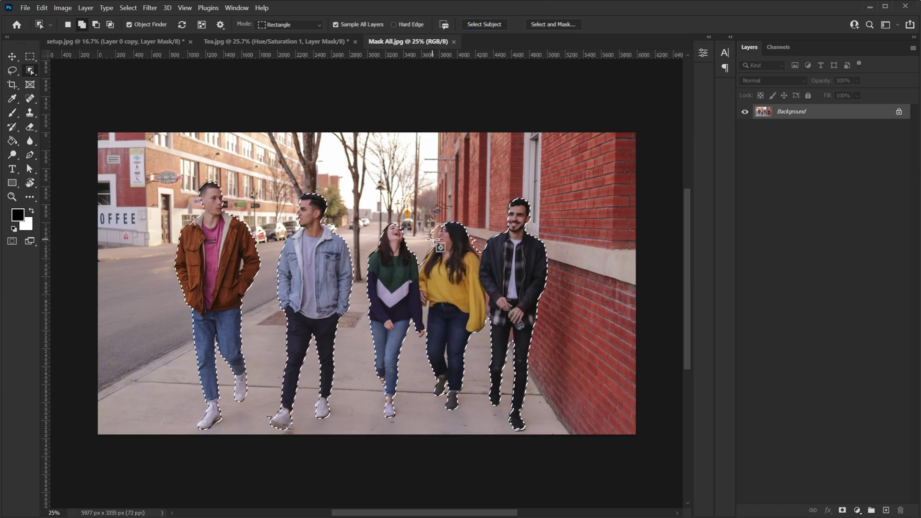
click(279, 24)
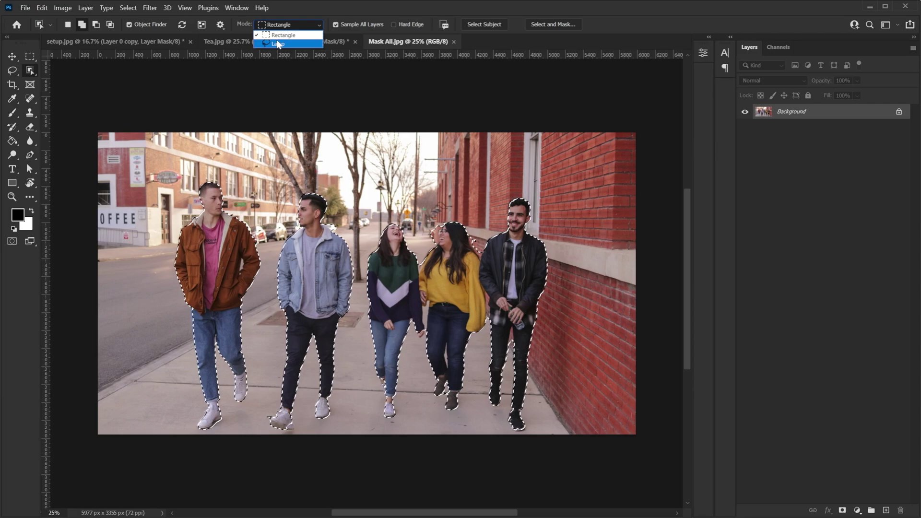
click(278, 43)
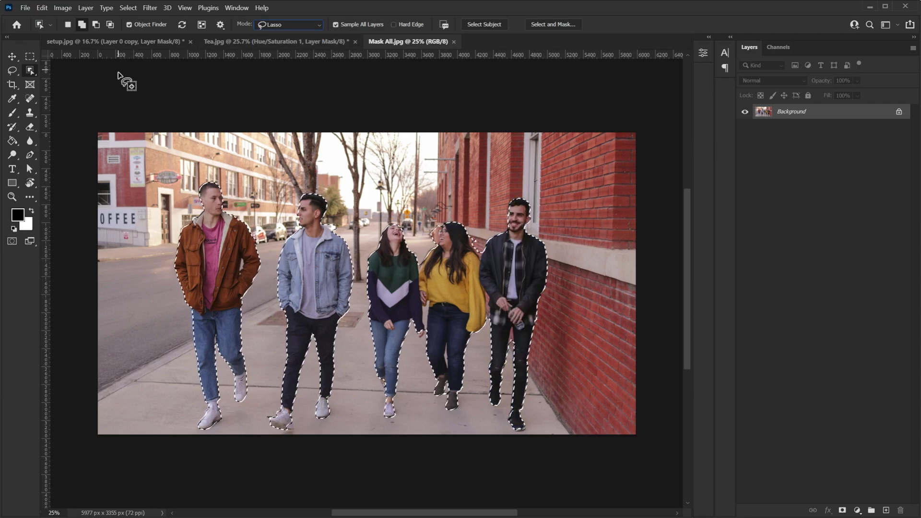
click(96, 24)
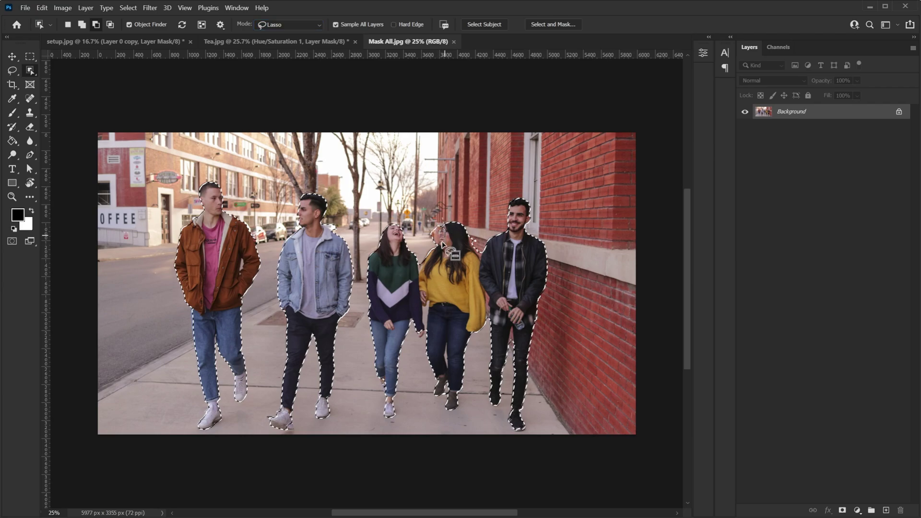
drag(481, 234, 482, 237)
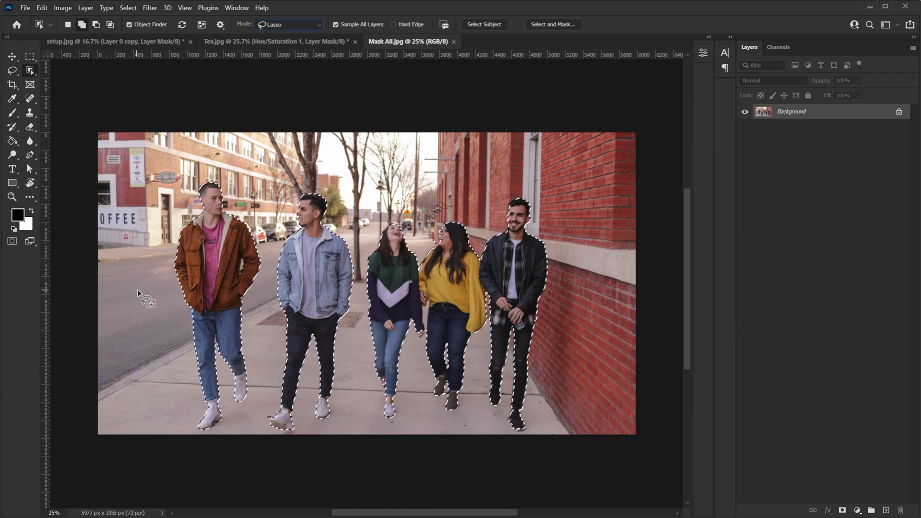
Step: Mask the group, duplicate the masked layer, and delete the lower layer's mask
click(842, 510)
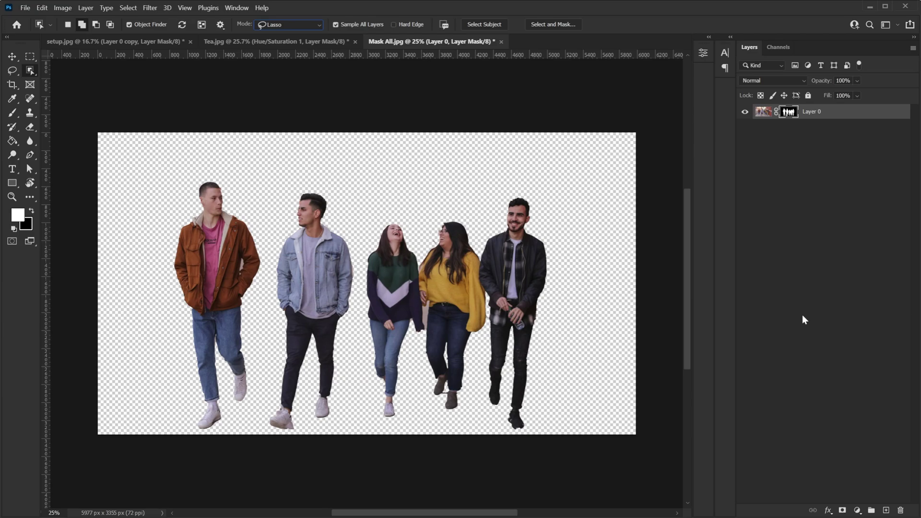
key(ctrl+j)
right_click(791, 126)
click(822, 143)
right_click(787, 127)
click(845, 190)
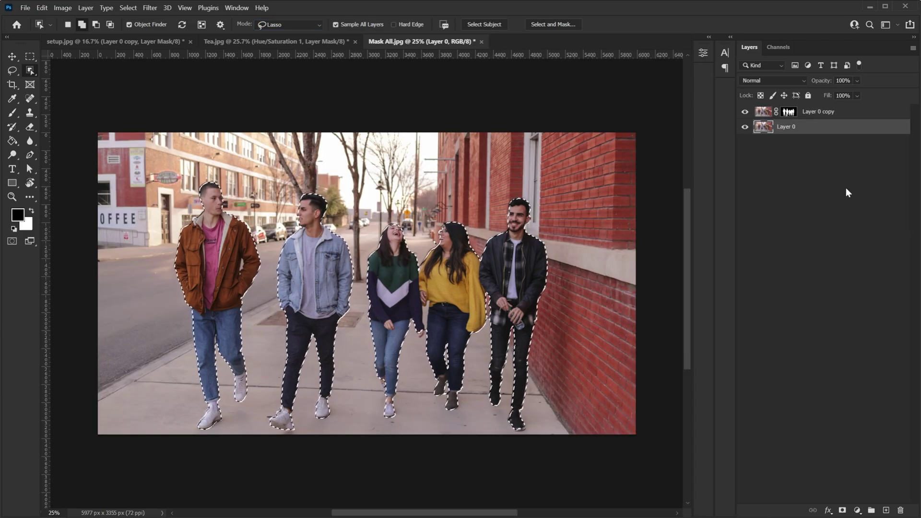
Step: Fill the selected area on the lower photo and apply a diagonally rotated tilt-shift blur
key(shift+Delete)
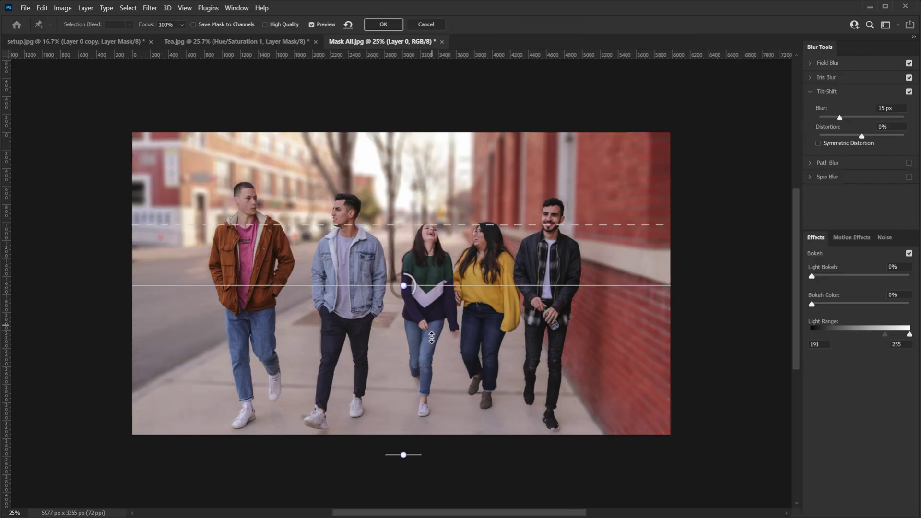
drag(438, 189, 386, 117)
scroll(438, 406, down, 2)
scroll(439, 405, up, 4)
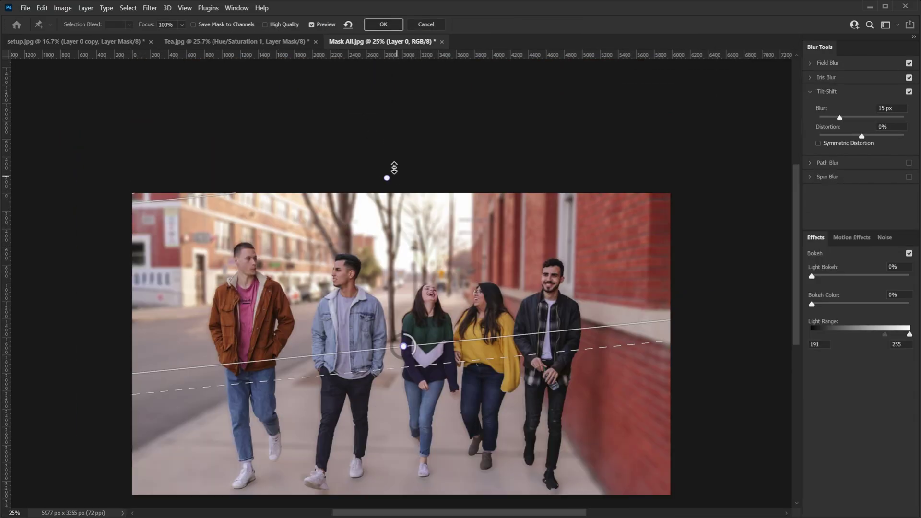
key(Return)
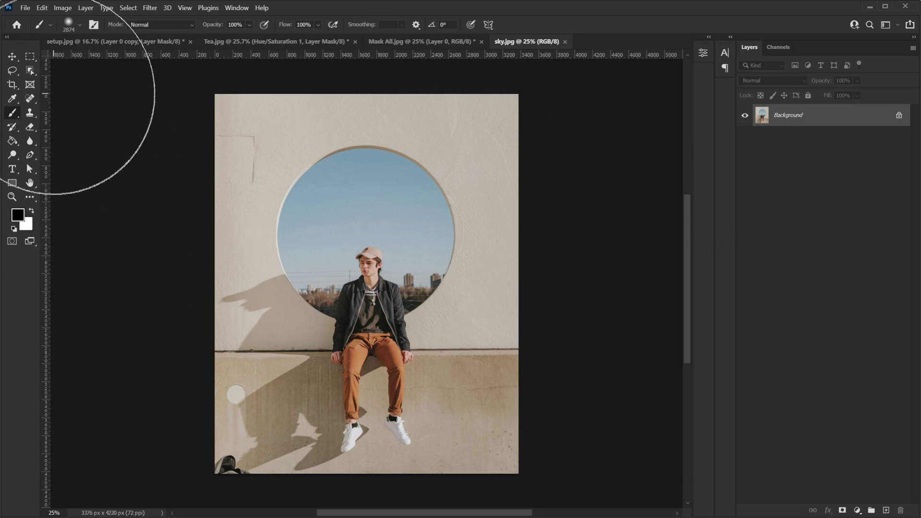
Step: Pick the Object Selection tool in sky.jpg and clear the selection around the seated man
click(30, 70)
click(462, 1)
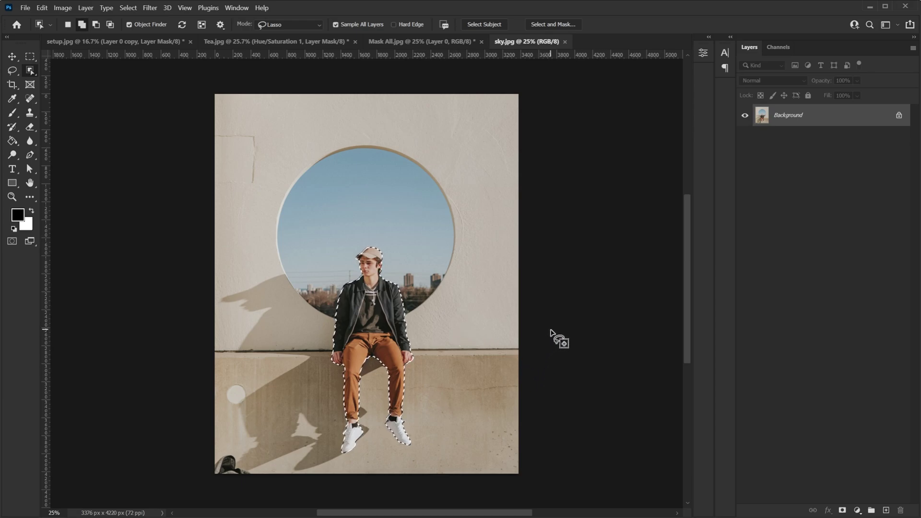
key(ctrl+d)
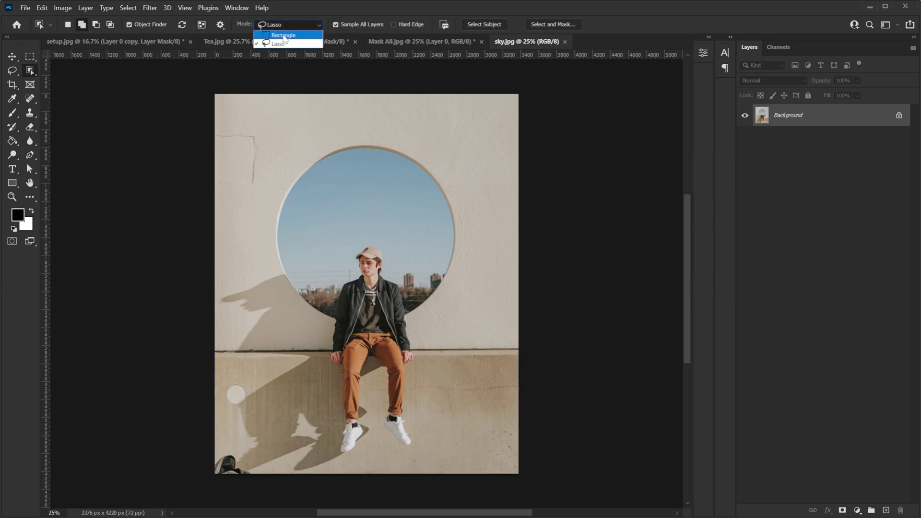
Step: Rectangle-select the sky inside the round hole, then lasso-add the wall sliver at its upper left
click(284, 36)
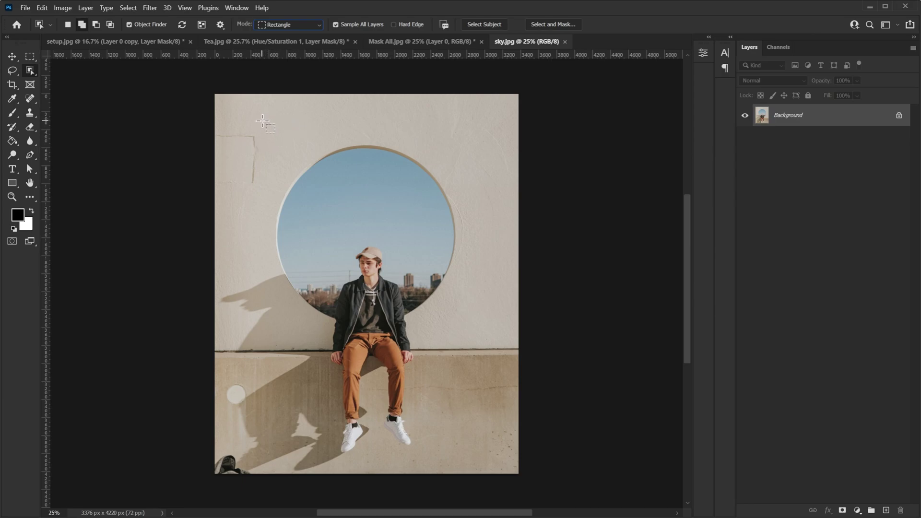
drag(267, 132, 473, 331)
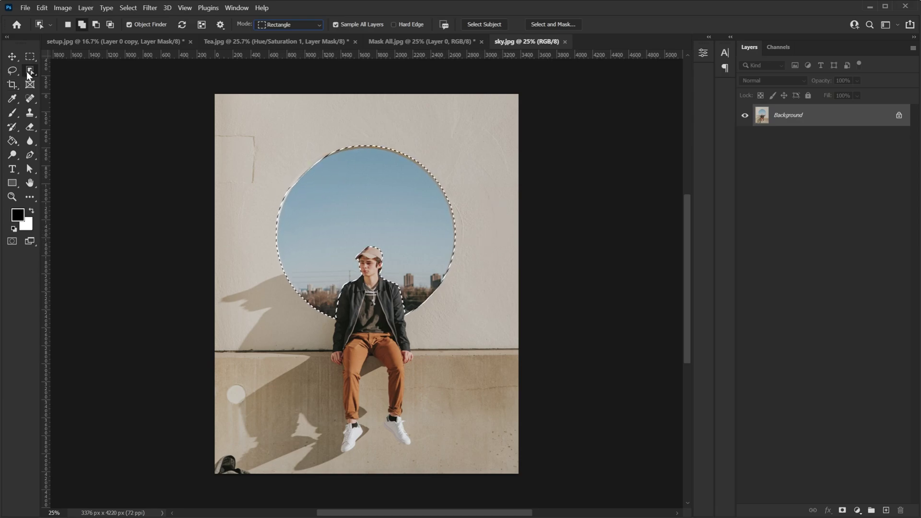
click(314, 24)
click(263, 42)
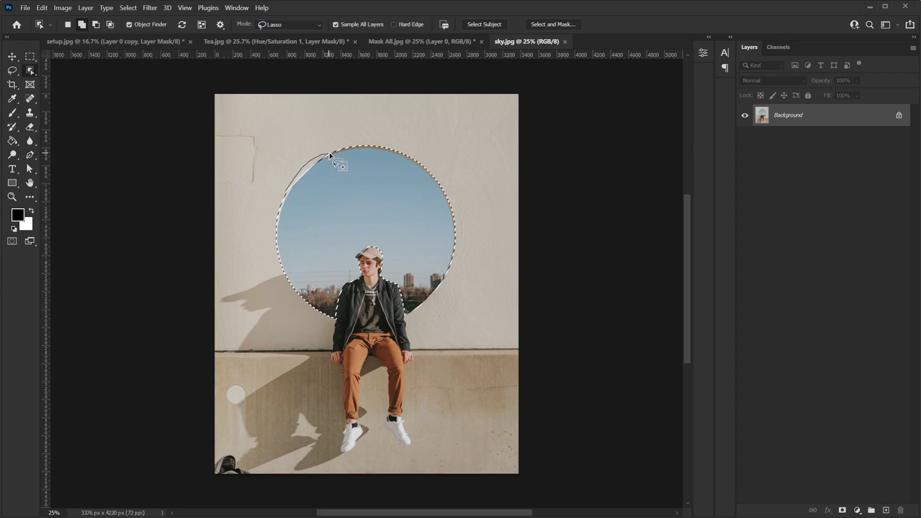
drag(287, 187, 285, 190)
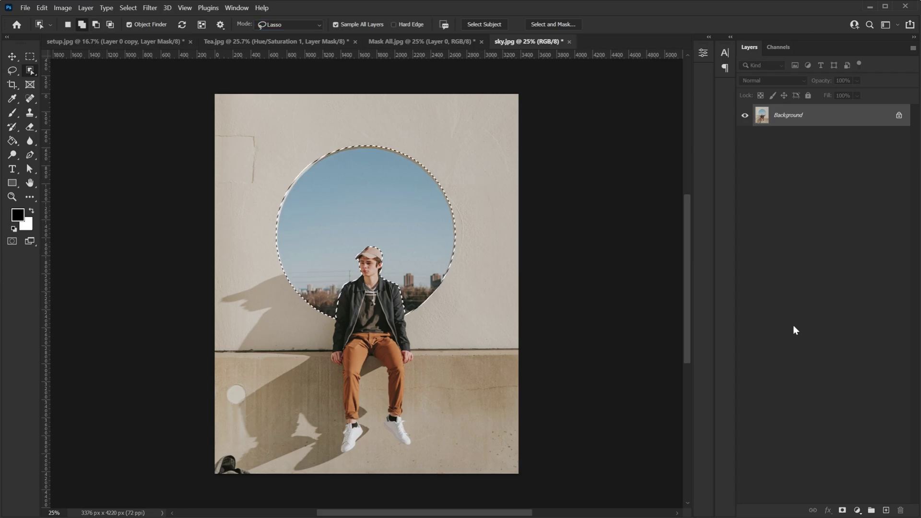
Step: Mask the photo with an inverted mask so the sky disappears, and copy the sunset cloud photo
click(842, 511)
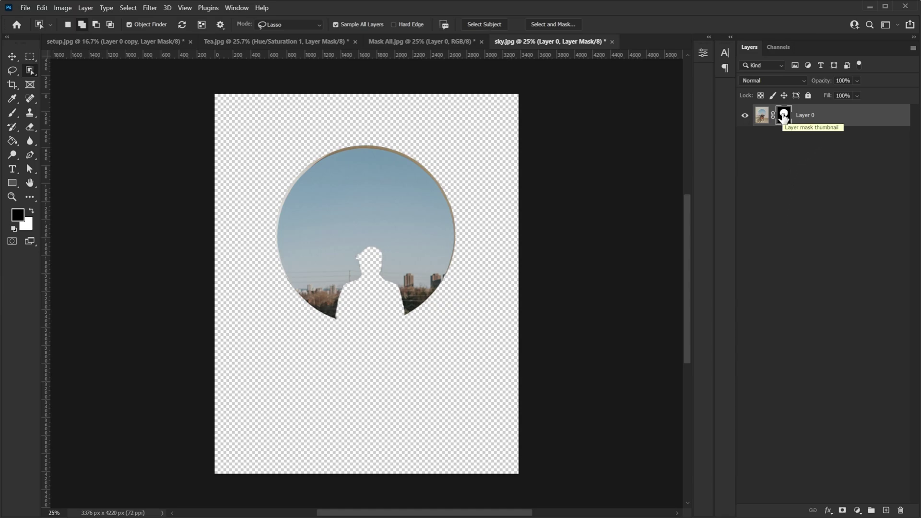
key(ctrl+i)
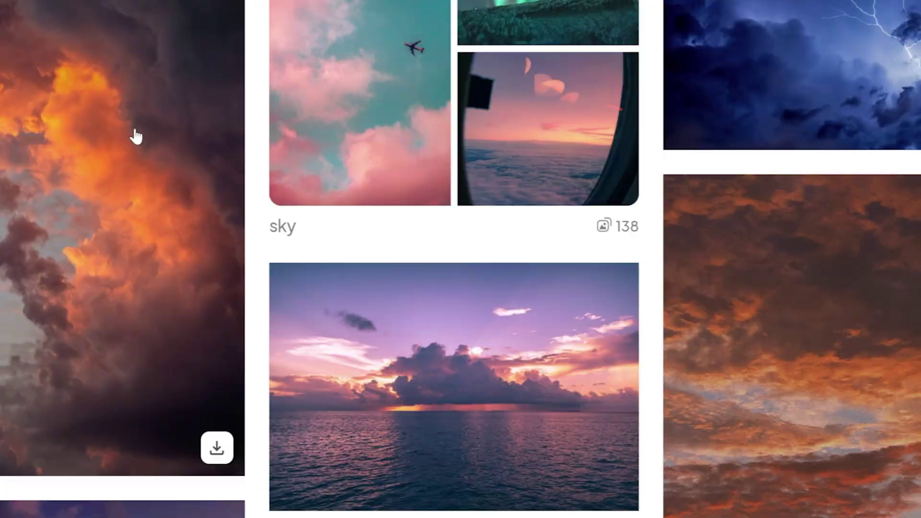
right_click(132, 136)
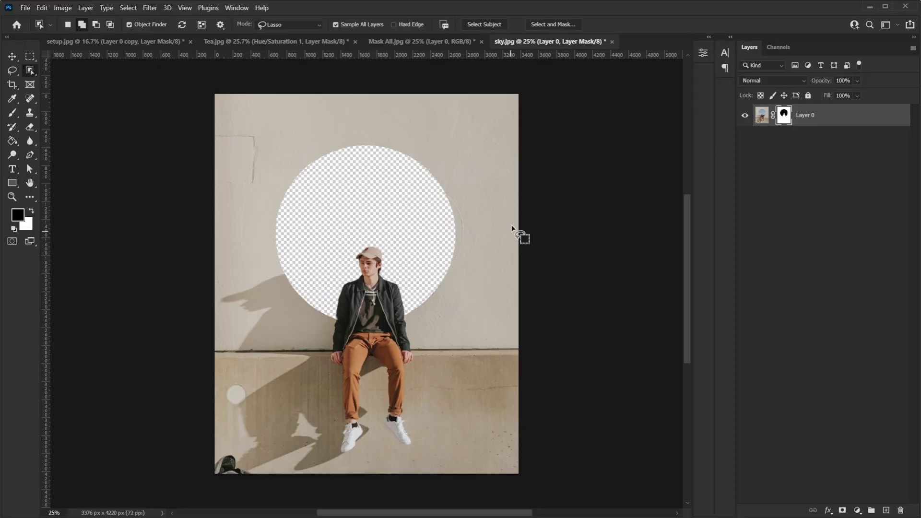
Step: Paste the cloud photo beneath the wall layer, flip it horizontally, and scale it into the hole
key(ctrl+v)
drag(787, 117, 816, 149)
key(ctrl+t)
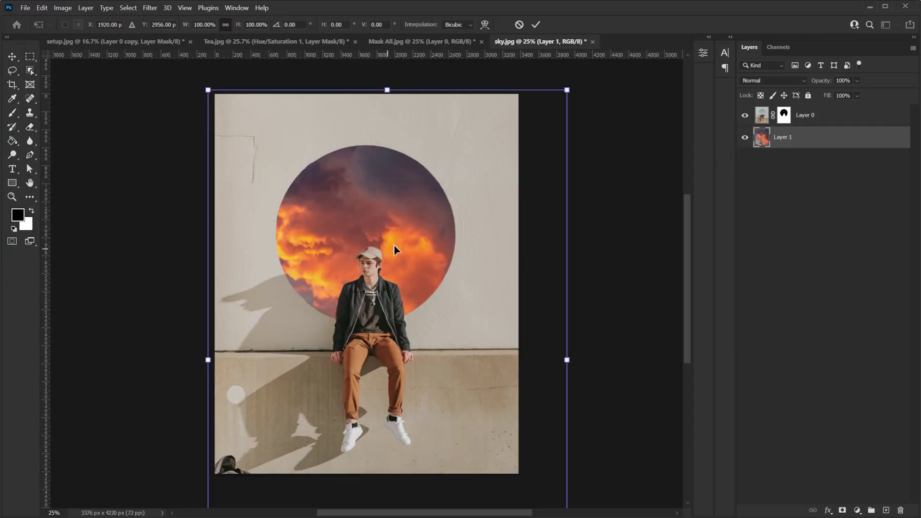
right_click(391, 239)
click(485, 267)
drag(485, 267, 497, 239)
drag(595, 462, 455, 382)
scroll(456, 382, up, 2)
drag(288, 155, 456, 267)
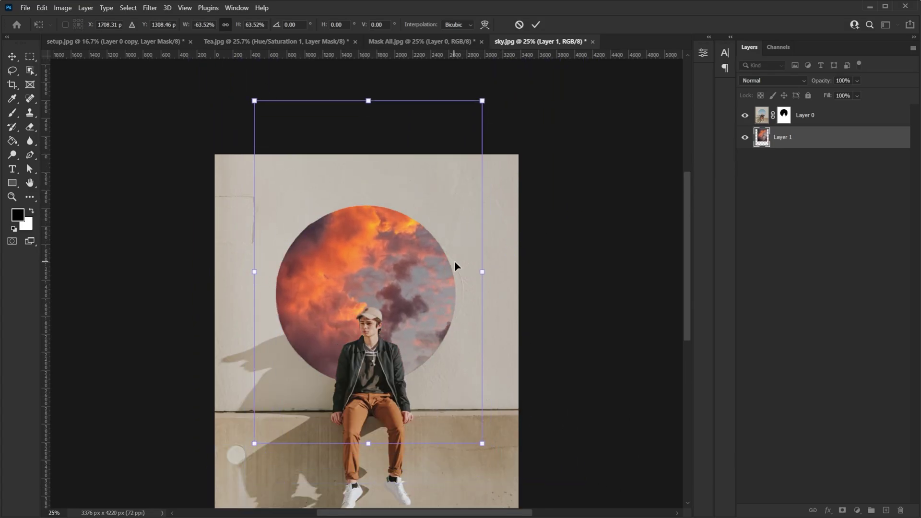
key(Return)
scroll(491, 255, down, 2)
Step: Match the wall photo's colours to sky.jpg, fading the match and raising luminance to 200
key(alt+bracketright)
click(62, 7)
mouse_move(79, 33)
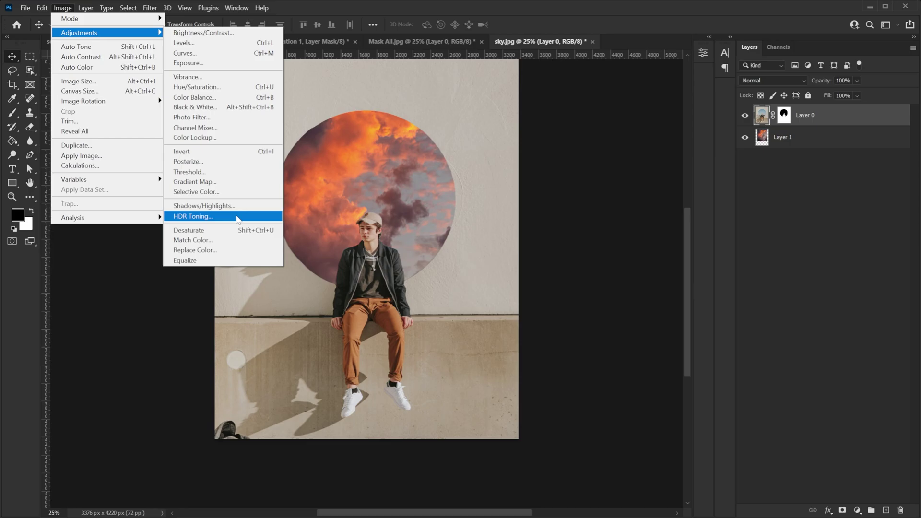
click(192, 239)
click(671, 413)
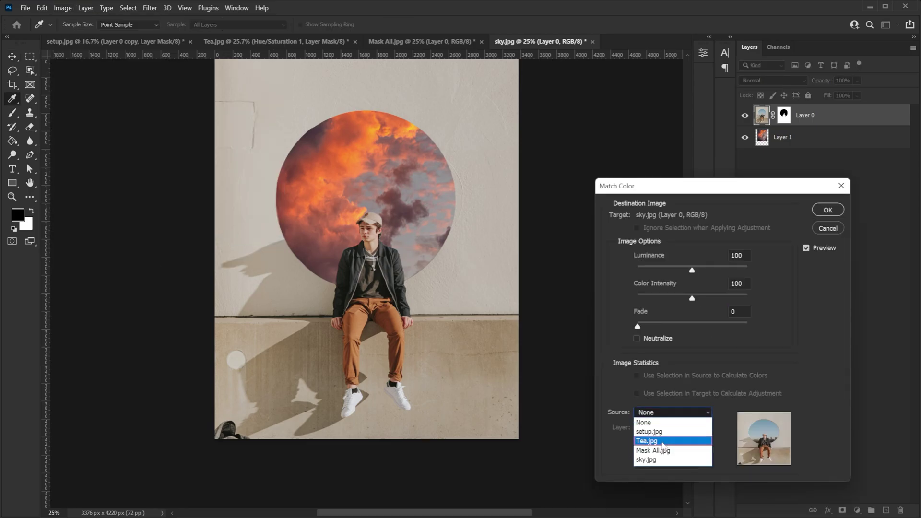
click(668, 454)
drag(637, 326, 667, 298)
drag(692, 270, 746, 271)
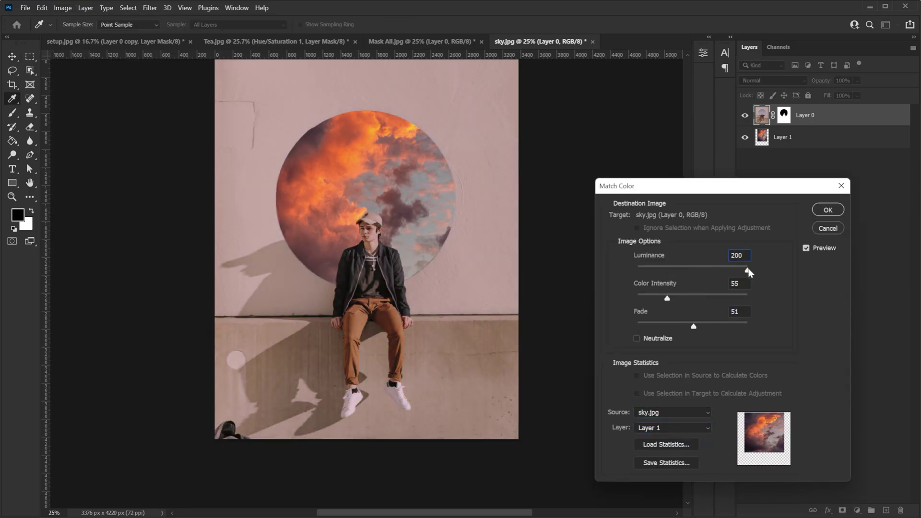
key(Return)
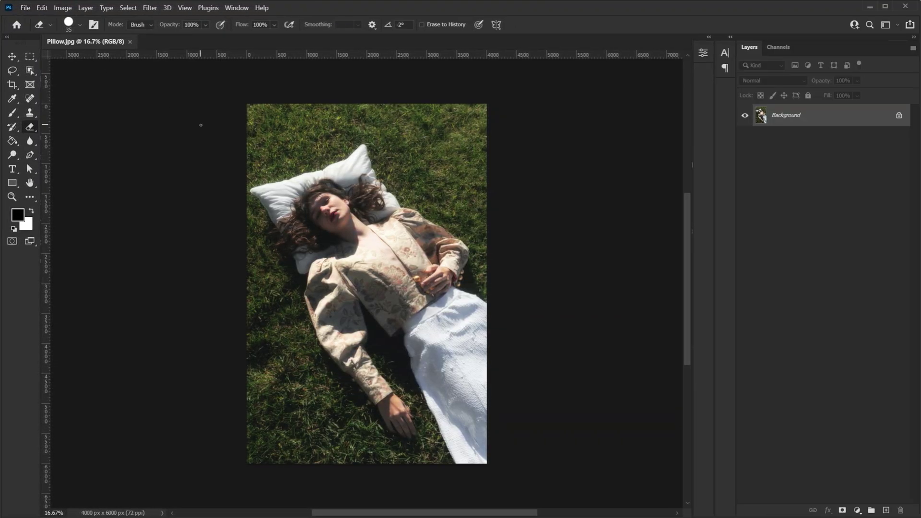
Step: Object-select the woman, subtract the pillow, add her hair back, and mask the grass away
key(w)
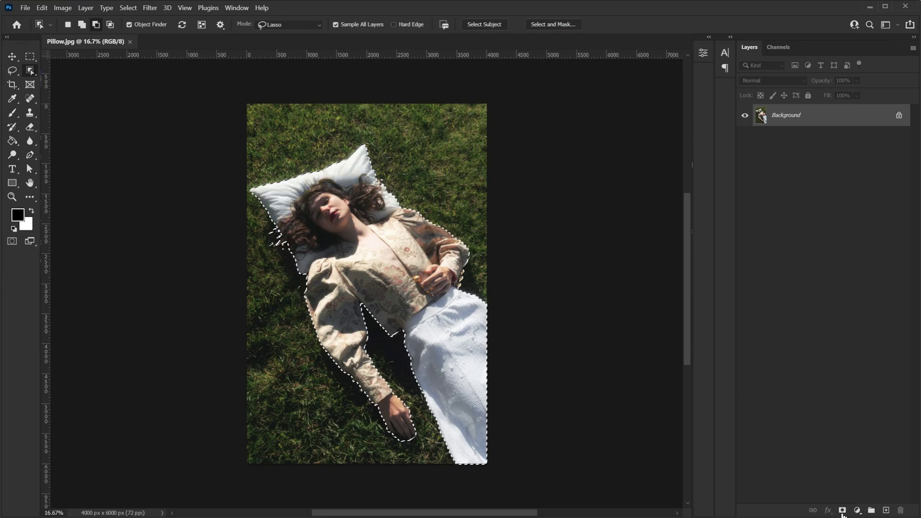
click(843, 510)
key(ctrl+z)
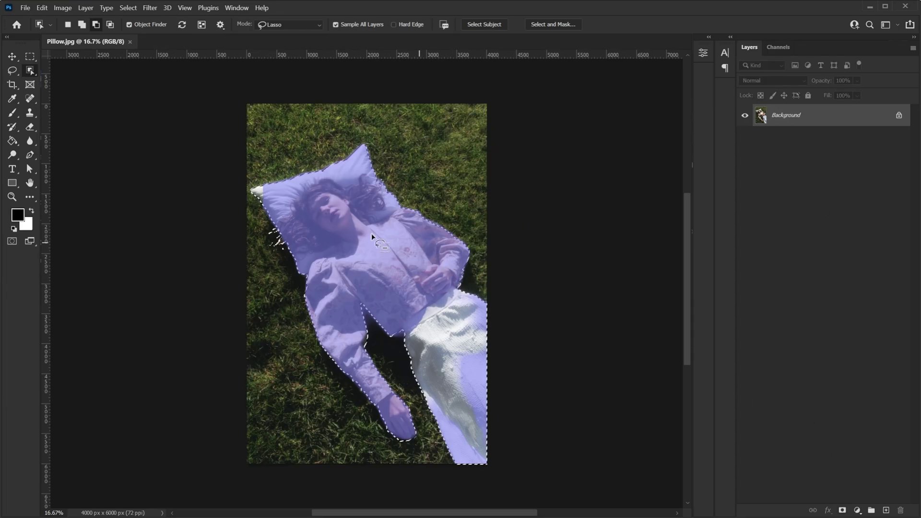
mouse_move(334, 272)
mouse_down()
mouse_move(315, 249)
mouse_move(298, 255)
mouse_move(284, 229)
mouse_move(295, 200)
mouse_move(337, 176)
mouse_move(370, 177)
mouse_move(365, 217)
mouse_move(400, 210)
mouse_move(345, 124)
mouse_move(258, 177)
mouse_move(255, 242)
mouse_move(294, 283)
mouse_move(310, 263)
mouse_move(293, 250)
mouse_move(331, 255)
mouse_move(268, 237)
mouse_move(300, 247)
mouse_up()
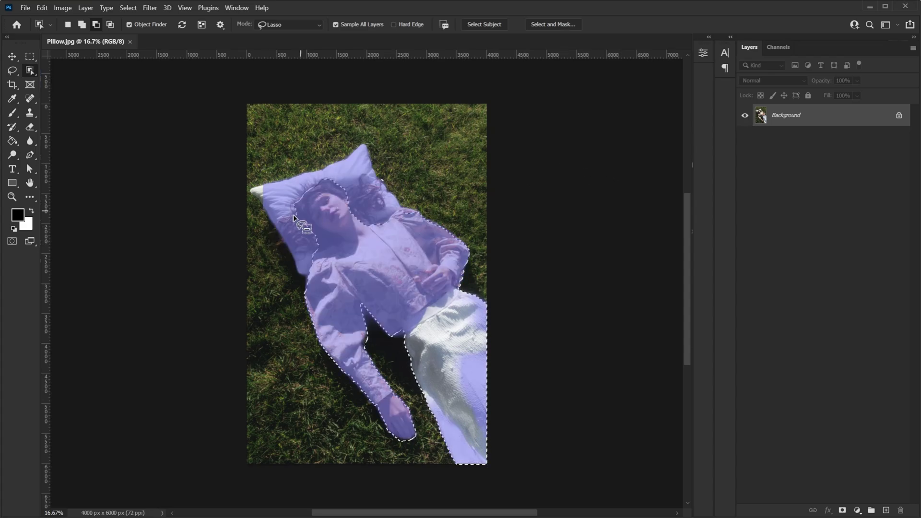
click(82, 24)
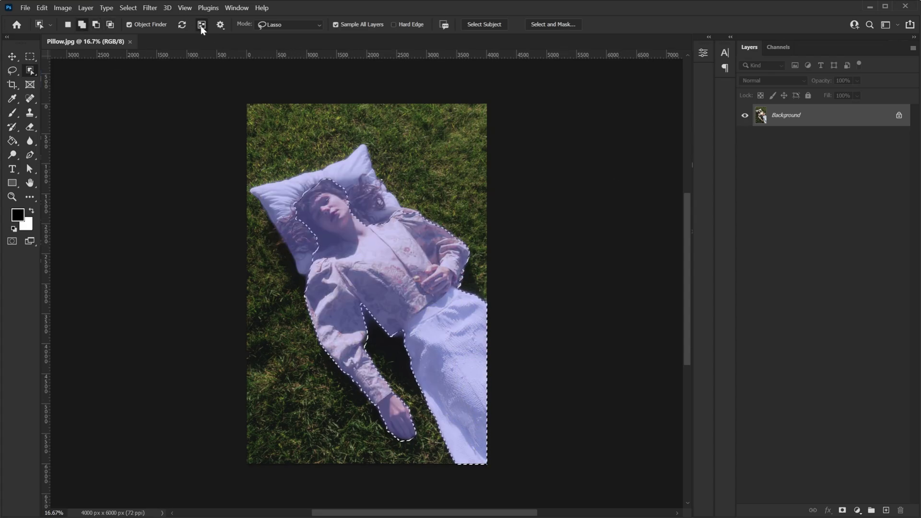
mouse_move(294, 219)
mouse_down()
mouse_move(323, 242)
mouse_move(300, 226)
mouse_move(358, 189)
mouse_move(342, 211)
mouse_move(389, 184)
mouse_up()
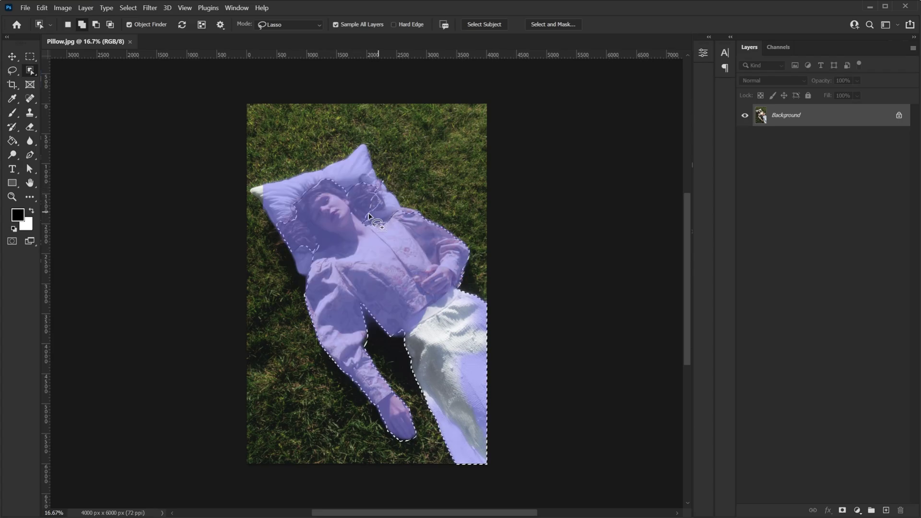
click(842, 510)
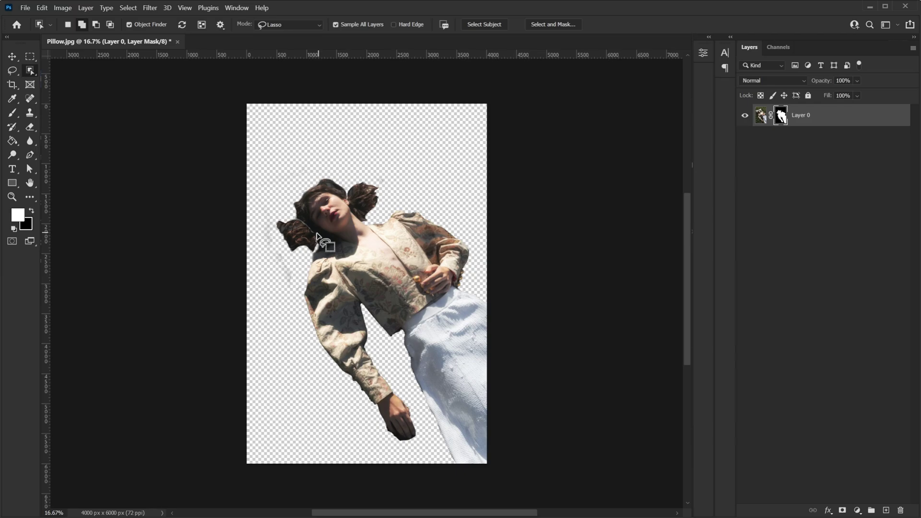
click(575, 27)
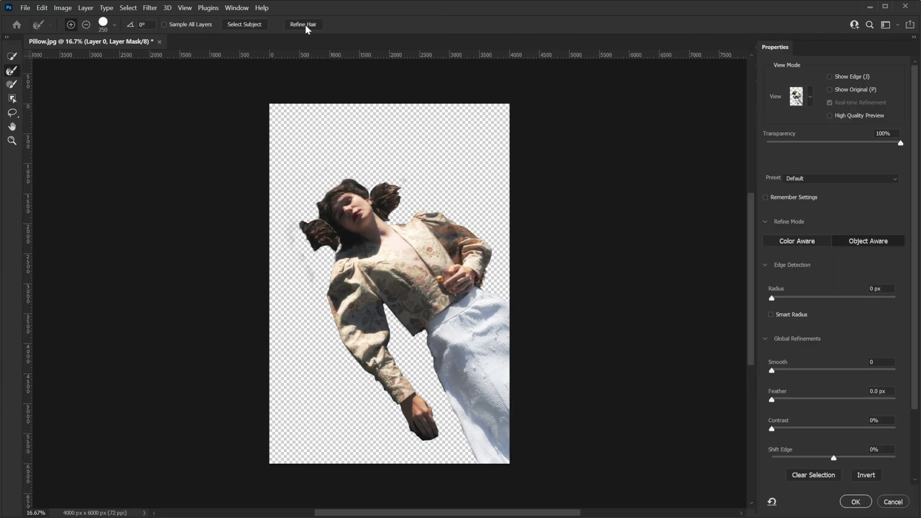